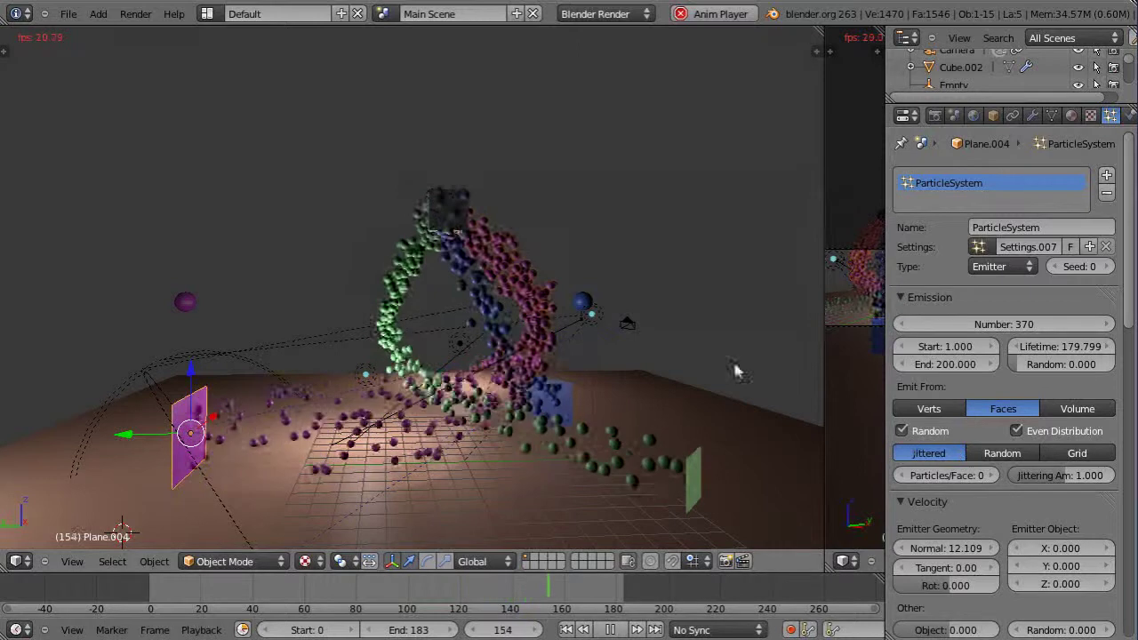
# Inspect the keyed physics settings of the purple plane's particle system, its target cube and another emitter plane
pyautogui.scroll(-7, 1124, 351)
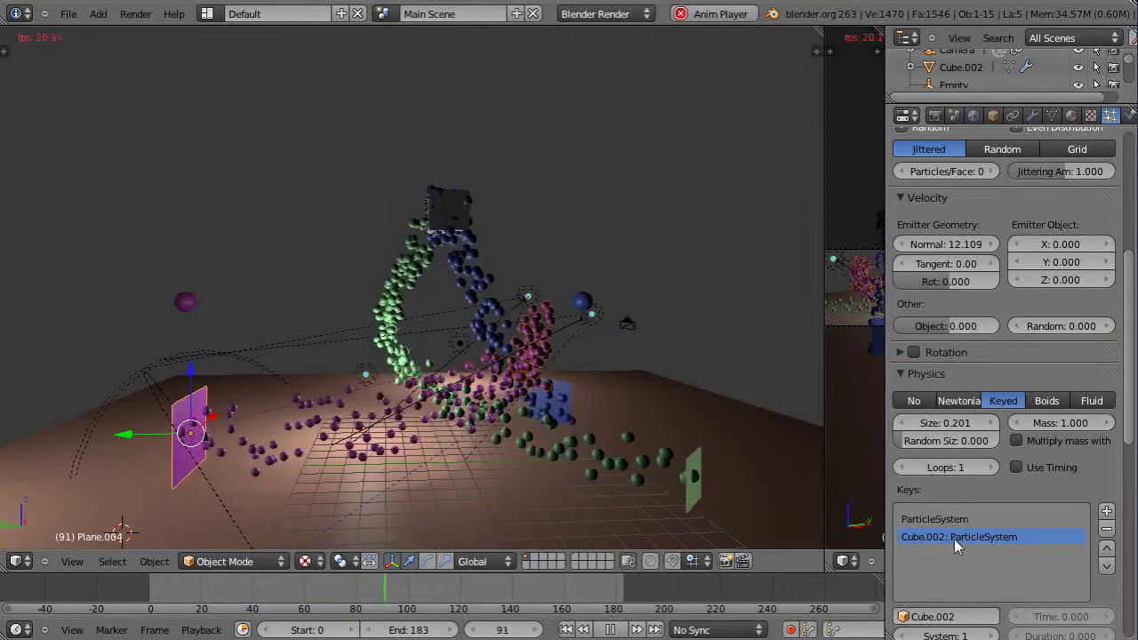
pyautogui.rightClick(449, 213)
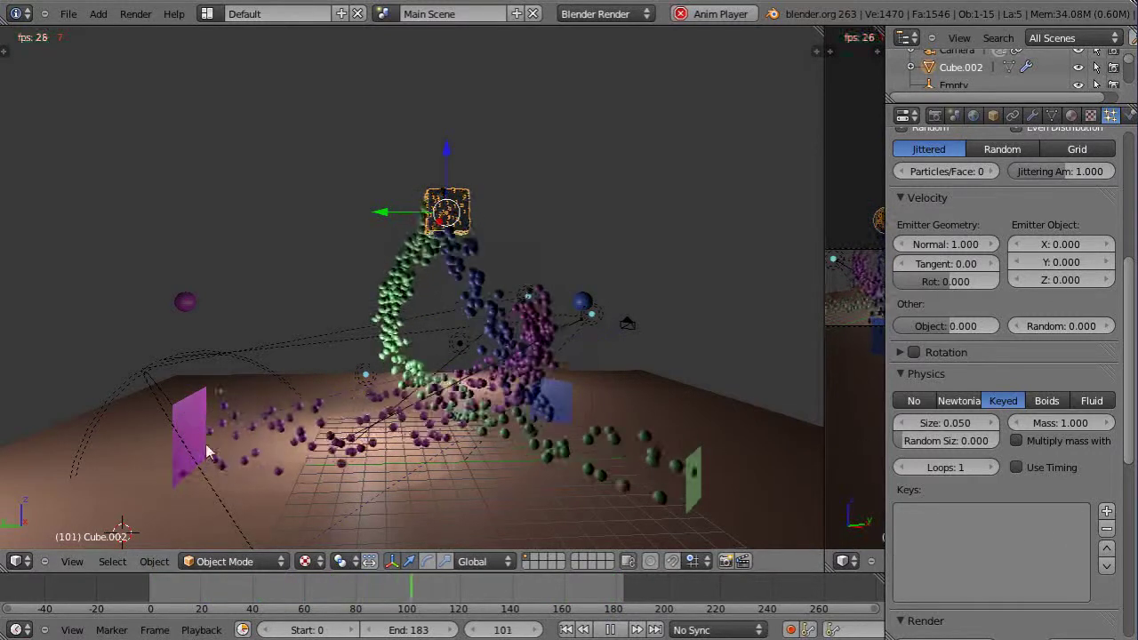
pyautogui.moveTo(501, 483); pyautogui.dragTo(622, 479, button='middle')
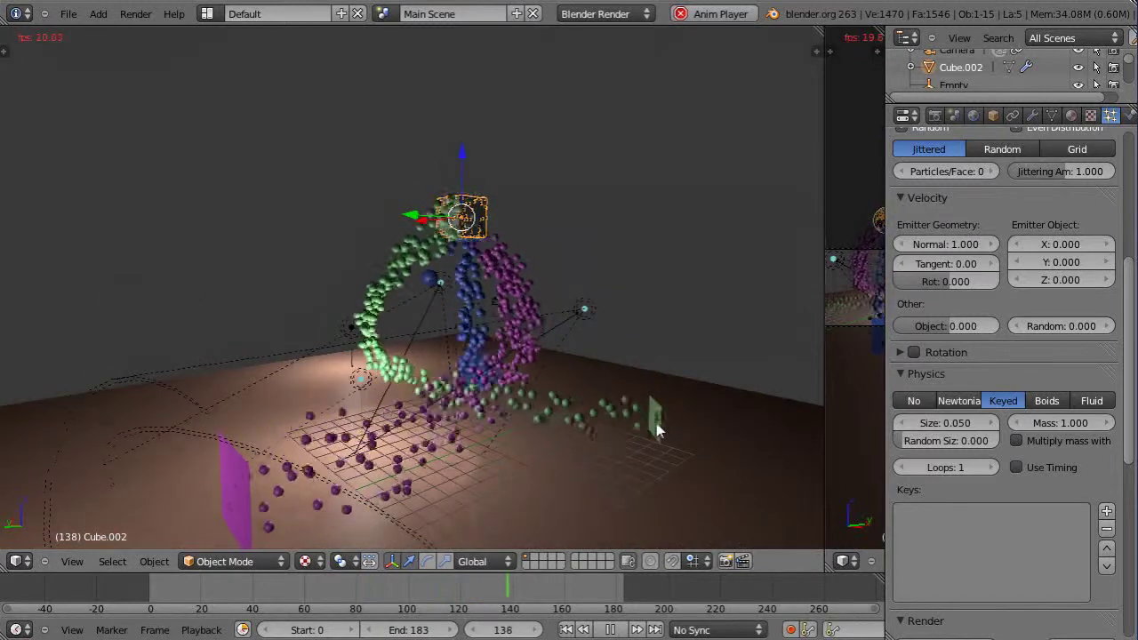
pyautogui.rightClick(656, 427)
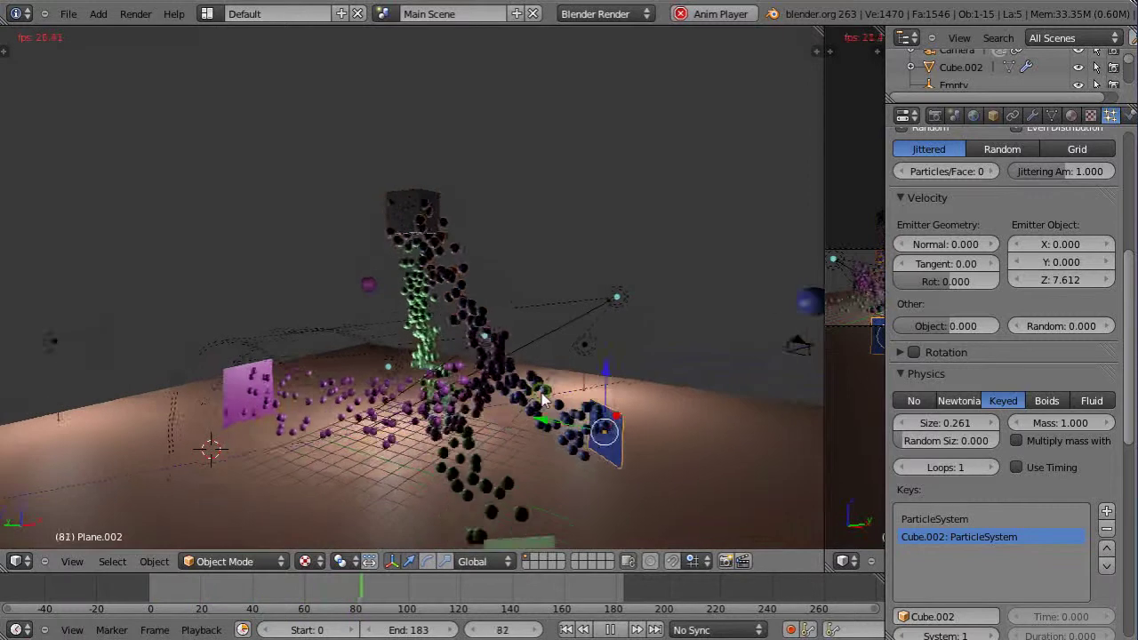
# Duplicate the lamp above the blue plane and move the copy along the X axis to about -2.43
pyautogui.rightClick(539, 341)
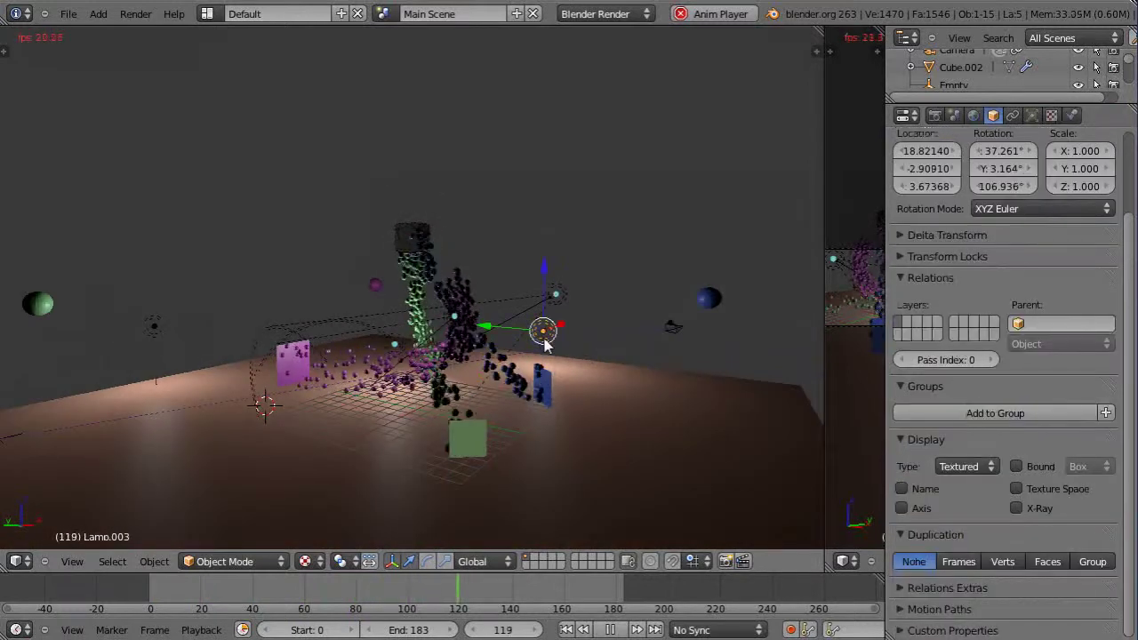
pyautogui.hotkey('shift', 'd')
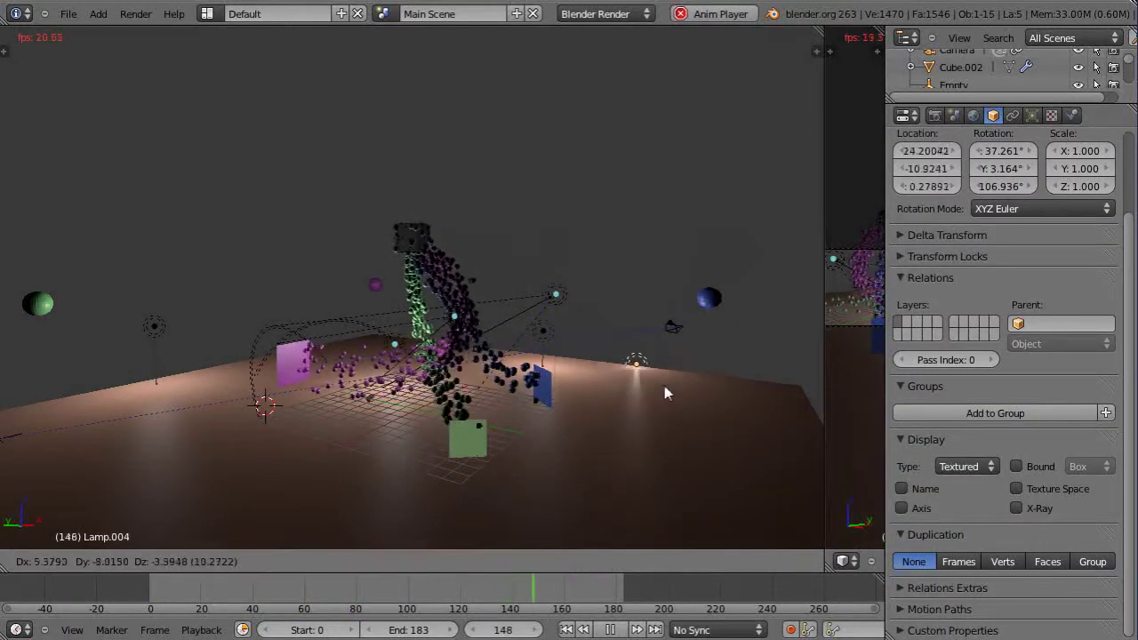
pyautogui.click(668, 332)
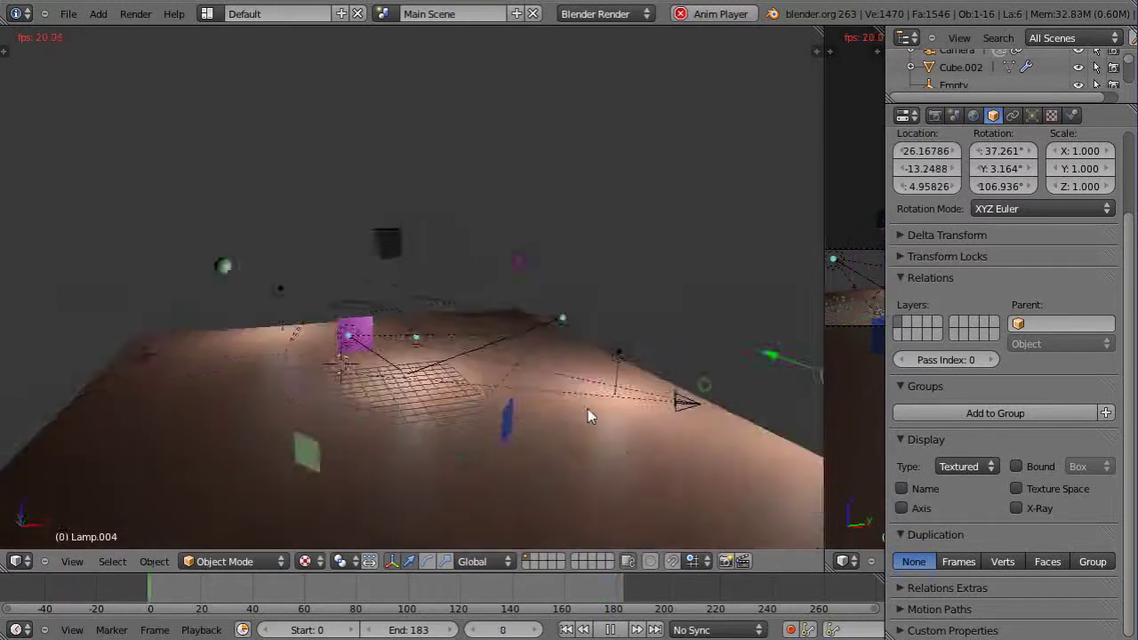
pyautogui.scroll(-2, 574, 416)
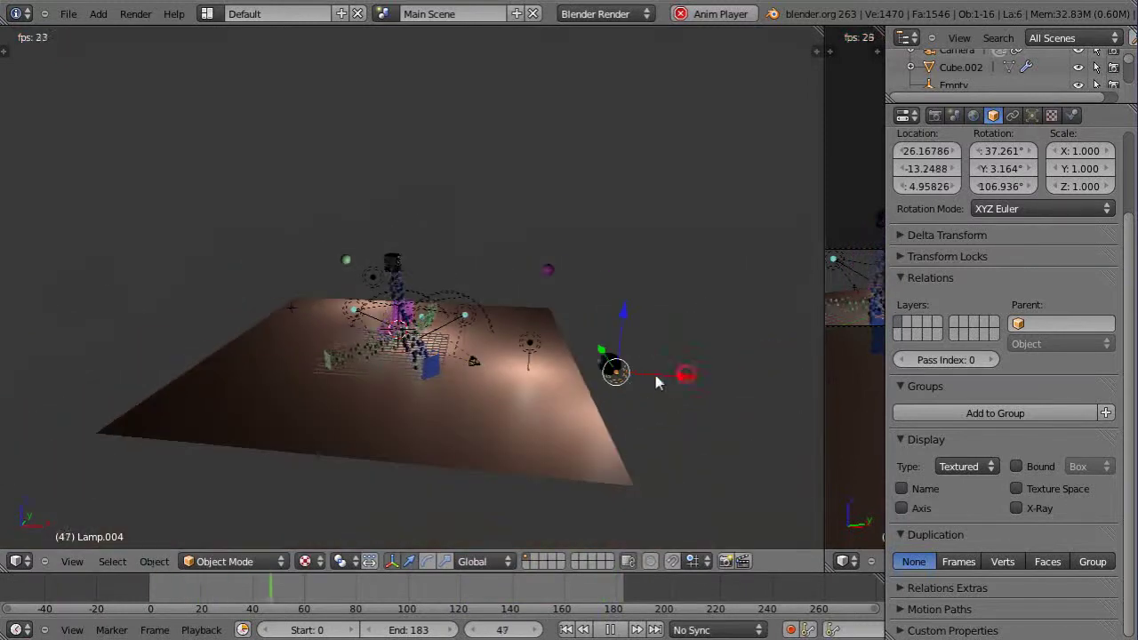
pyautogui.press('g')
pyautogui.press('x')
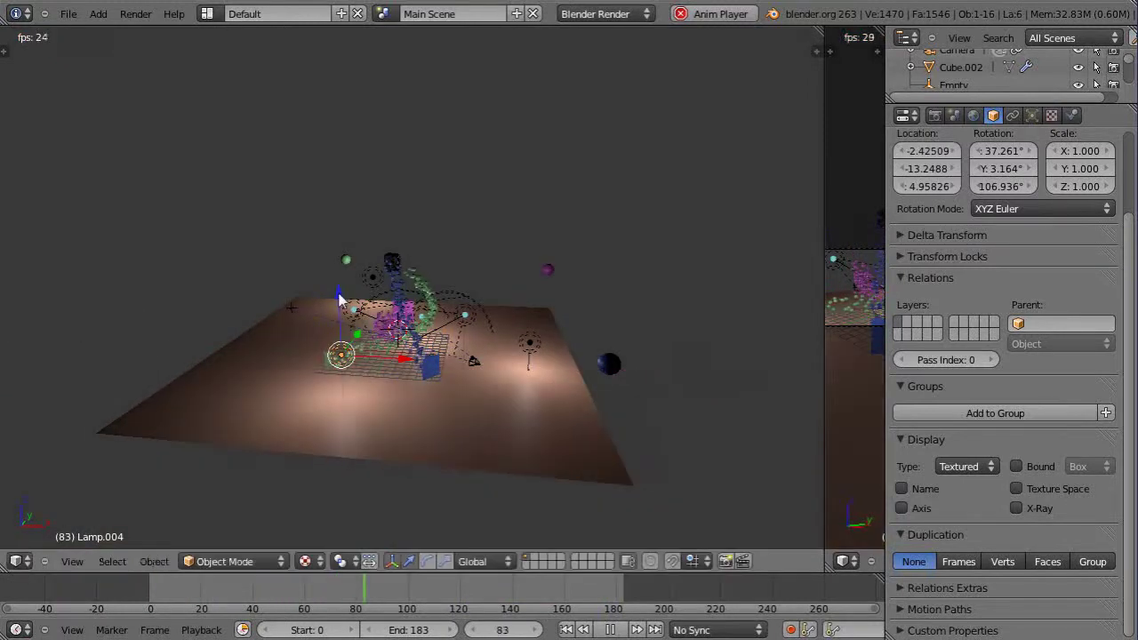
# Adjust the duplicated lamp's height and depth to about Z 6.84 and Y -11.14
pyautogui.press('g')
pyautogui.press('z')
pyautogui.click(340, 265)
pyautogui.moveTo(347, 439); pyautogui.dragTo(493, 408, button='middle')
pyautogui.scroll(3, 491, 432)
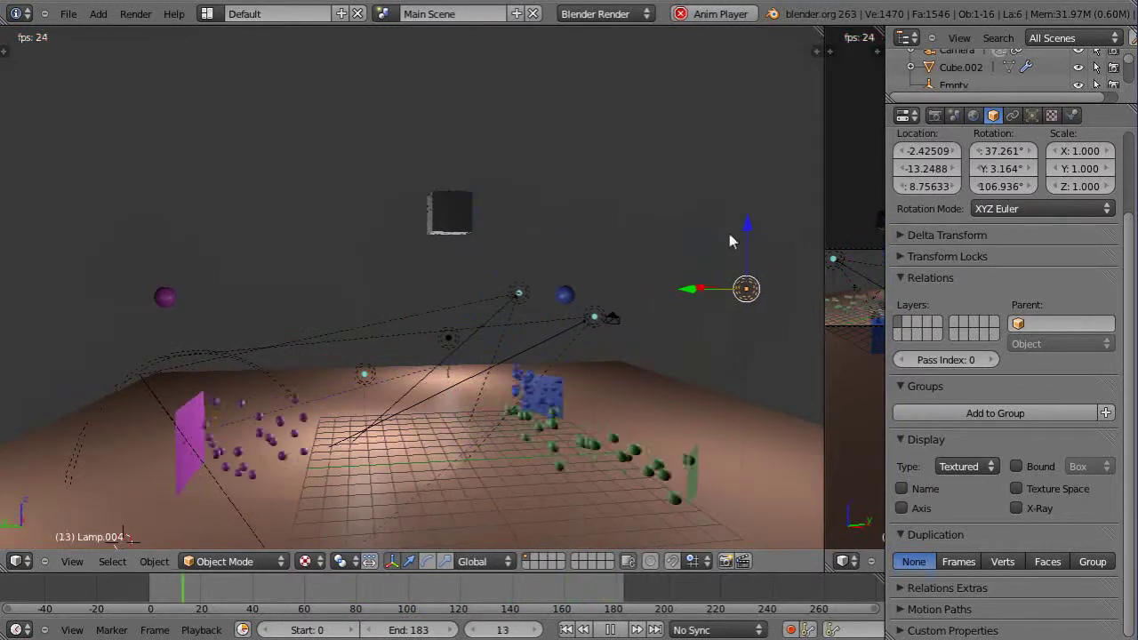
pyautogui.moveTo(749, 232); pyautogui.dragTo(642, 334)
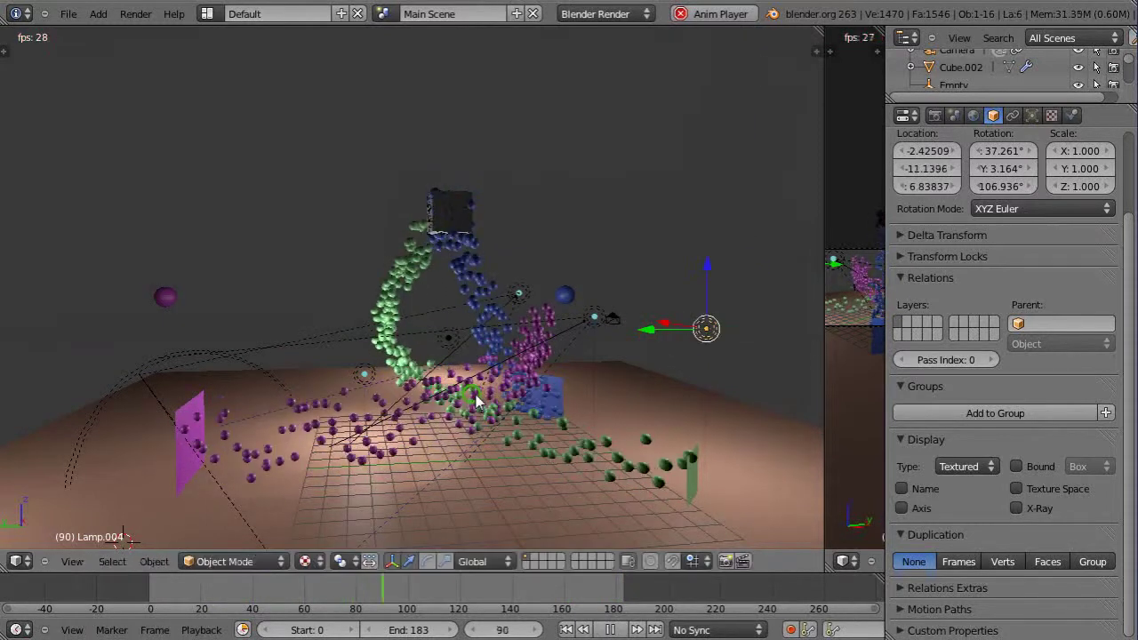
# Examine the particle streams from several angles and check the emission settings of the blue, purple and green emitter planes
pyautogui.moveTo(547, 374); pyautogui.dragTo(382, 389, button='middle')
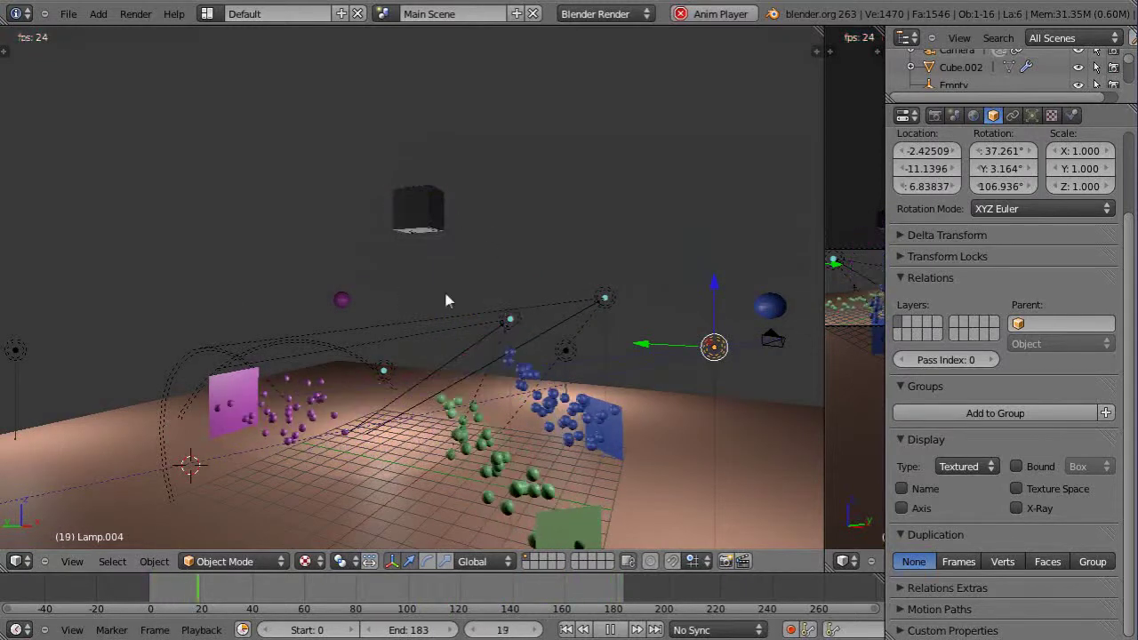
pyautogui.moveTo(447, 300); pyautogui.dragTo(442, 467, button='middle')
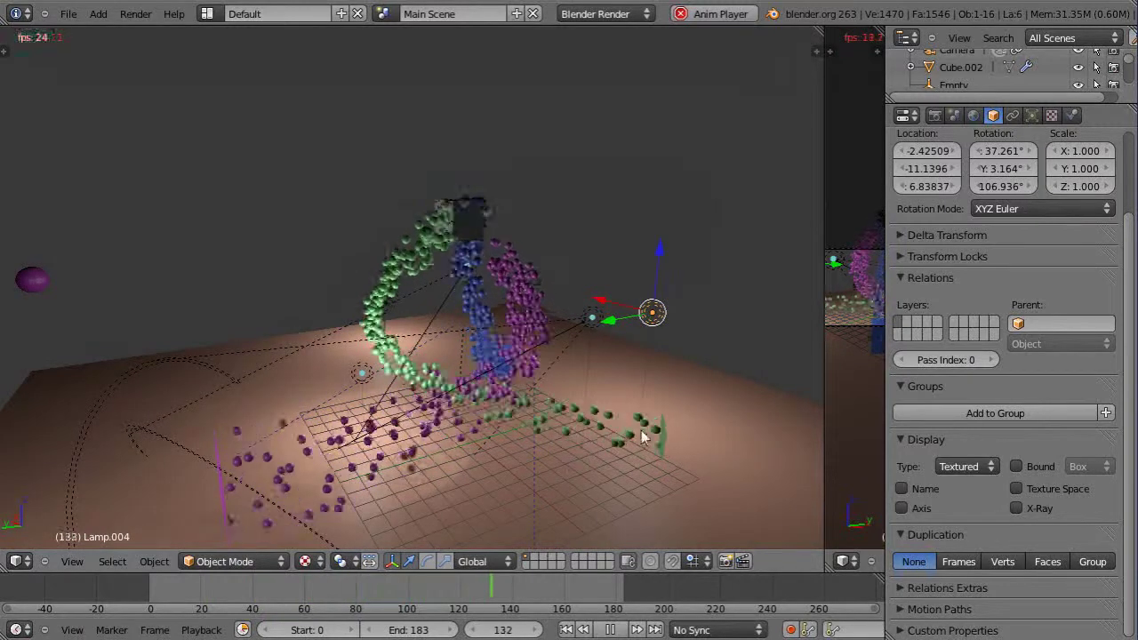
pyautogui.moveTo(477, 338); pyautogui.dragTo(469, 380, button='middle')
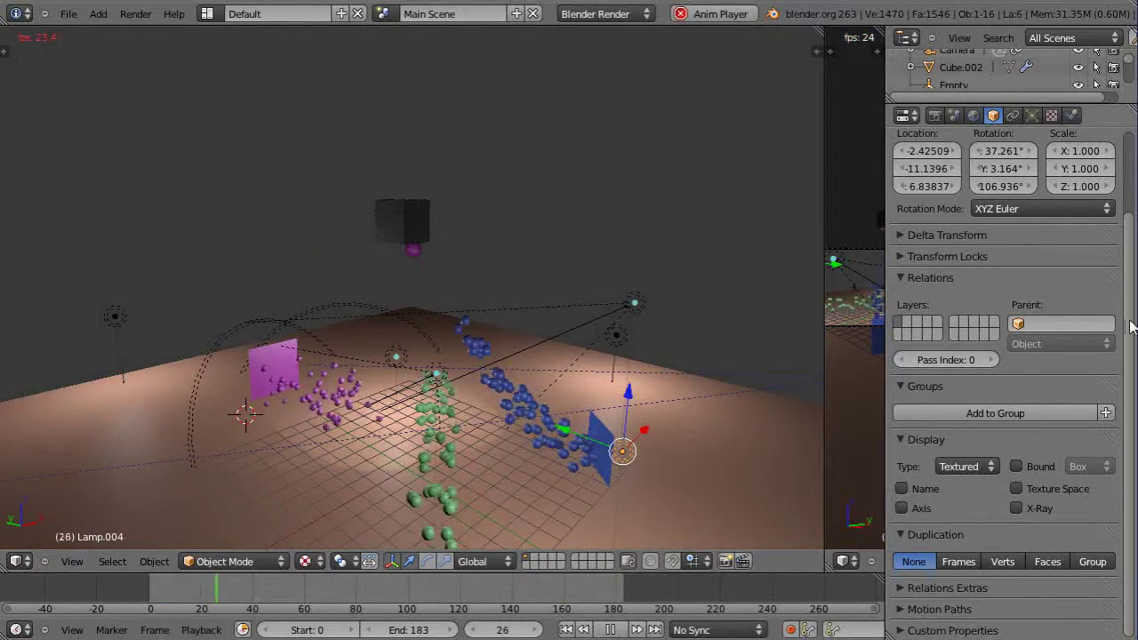
pyautogui.scroll(3, 1131, 327)
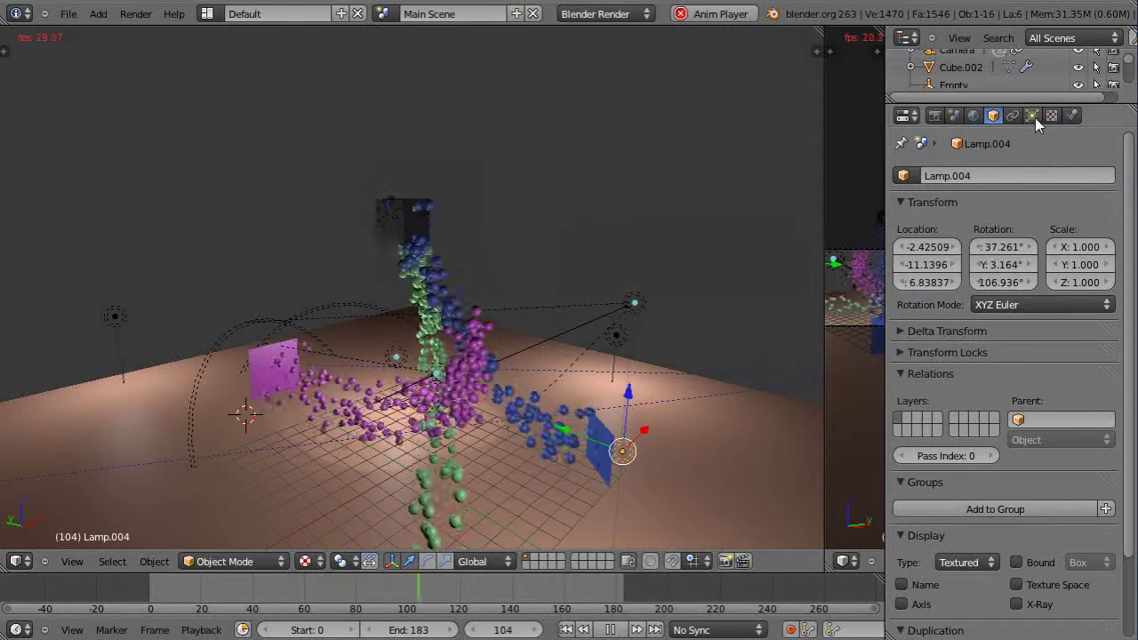
pyautogui.rightClick(596, 445)
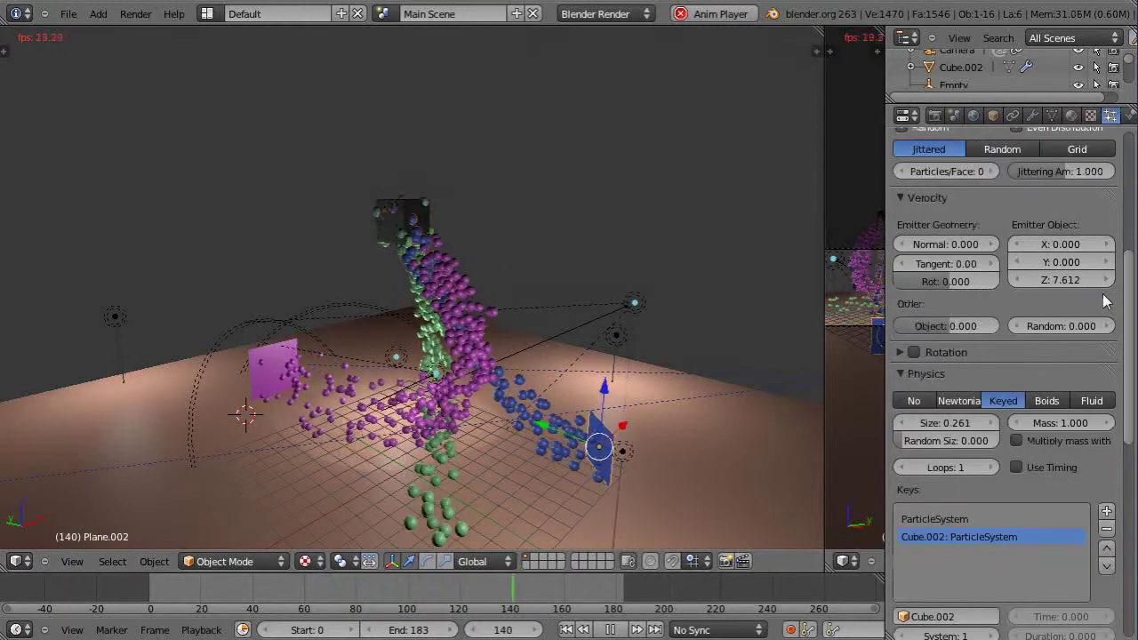
pyautogui.scroll(5, 1104, 303)
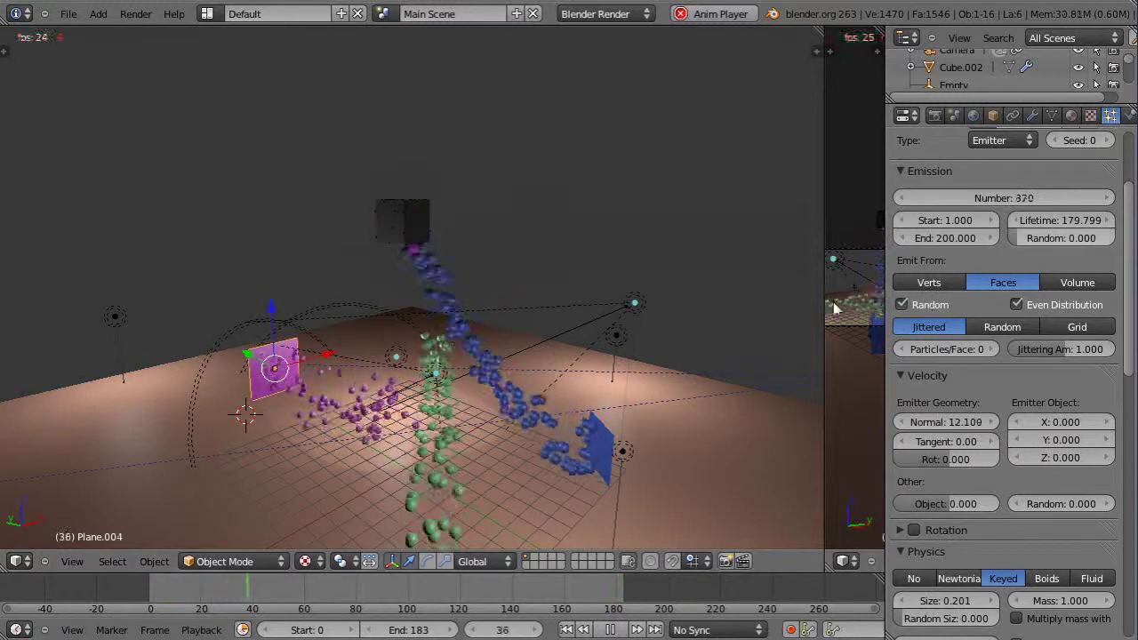
pyautogui.scroll(-2, 480, 434)
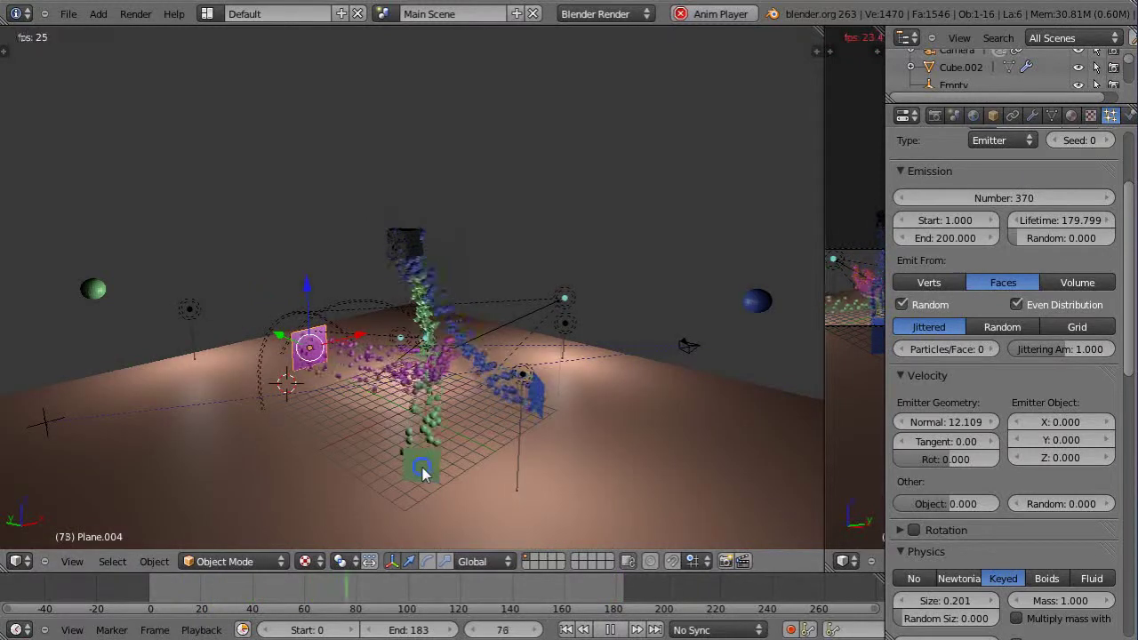
pyautogui.rightClick(437, 480)
pyautogui.moveTo(436, 479); pyautogui.dragTo(200, 465, button='middle')
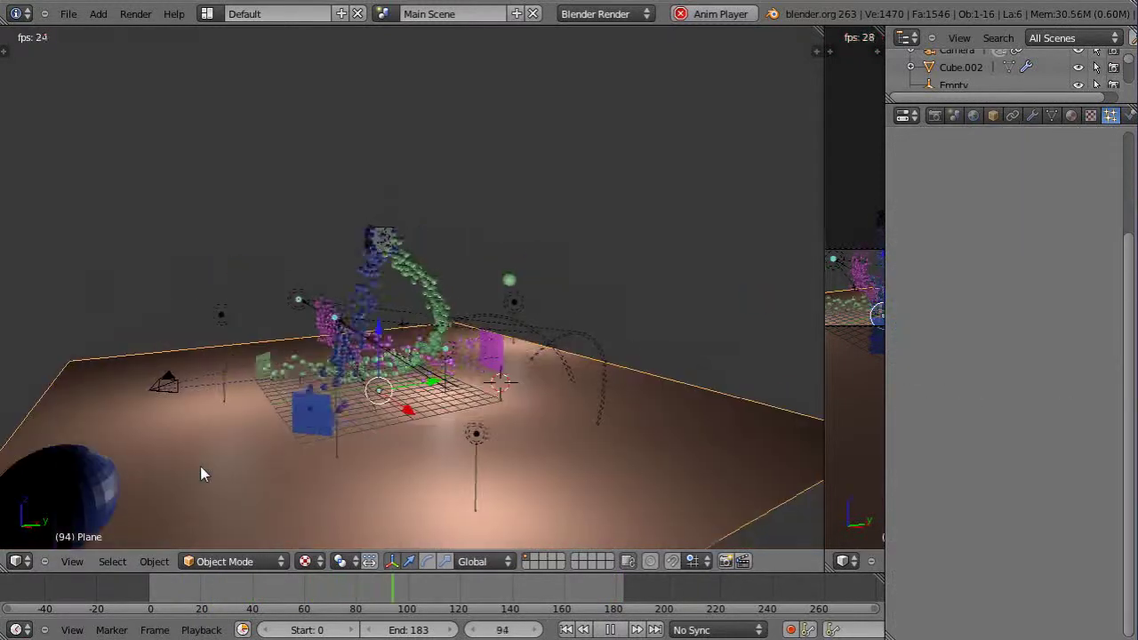
pyautogui.rightClick(264, 371)
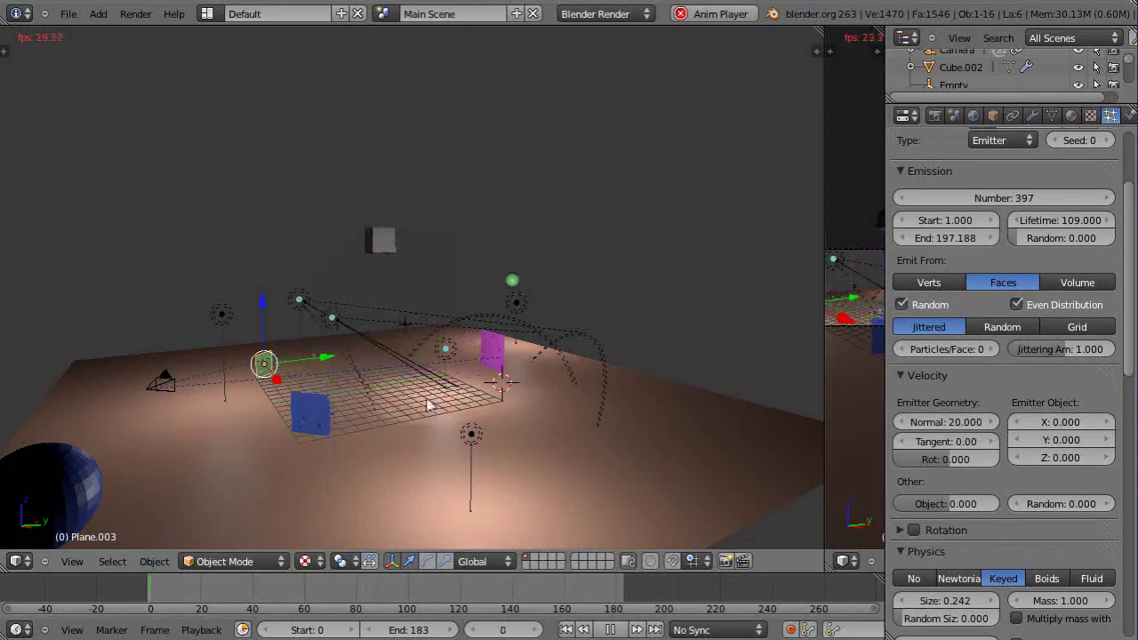
pyautogui.moveTo(384, 419); pyautogui.dragTo(667, 445, button='middle')
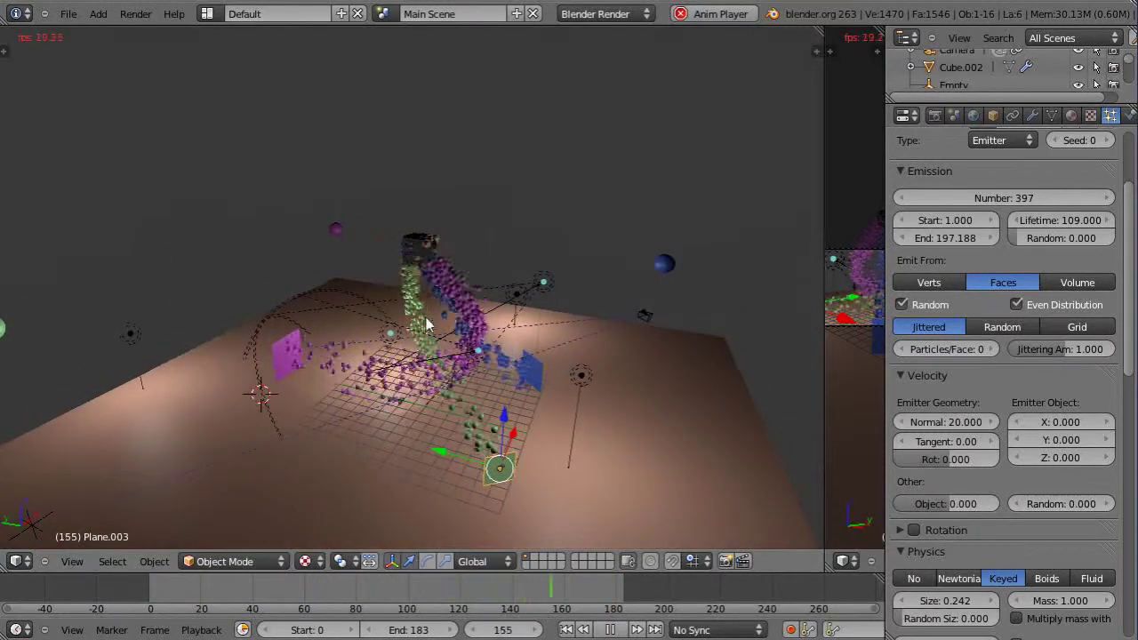
pyautogui.moveTo(470, 366); pyautogui.dragTo(560, 372, button='middle')
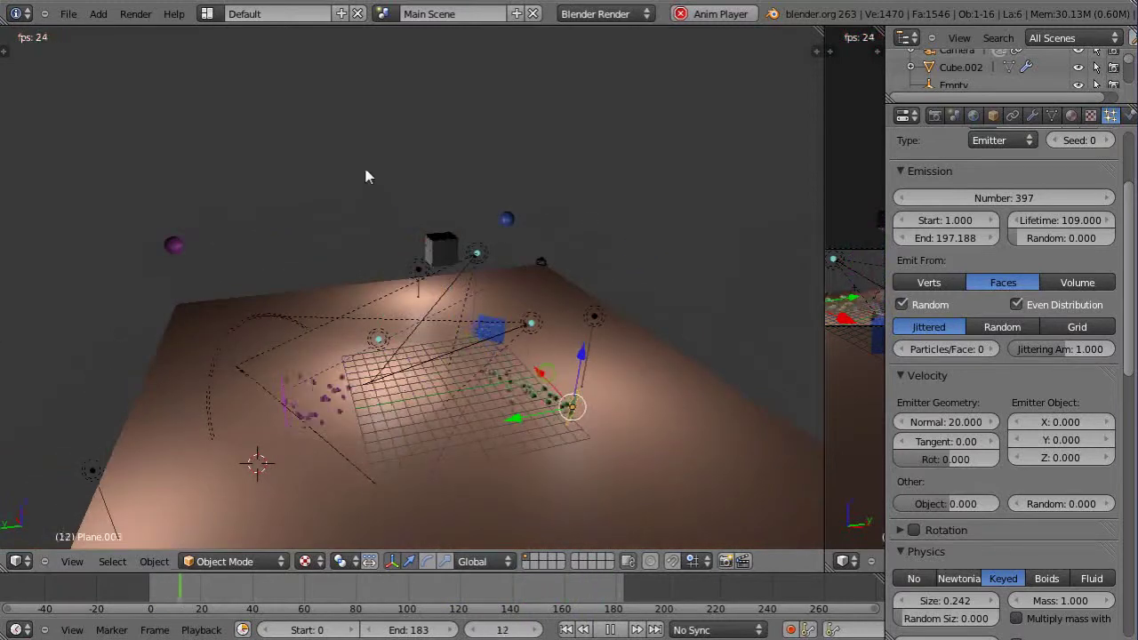
# Move the purple emitter plane about -5 units along the global Y axis, towards the grid
pyautogui.rightClick(284, 402)
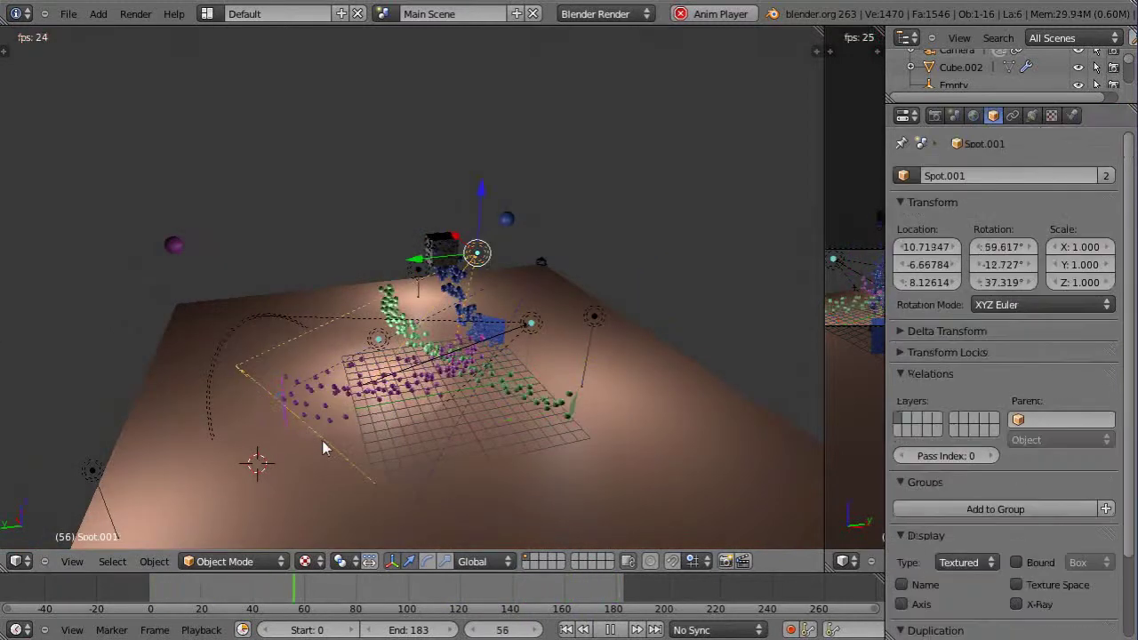
pyautogui.moveTo(322, 441); pyautogui.dragTo(229, 421, button='middle')
pyautogui.rightClick(279, 381)
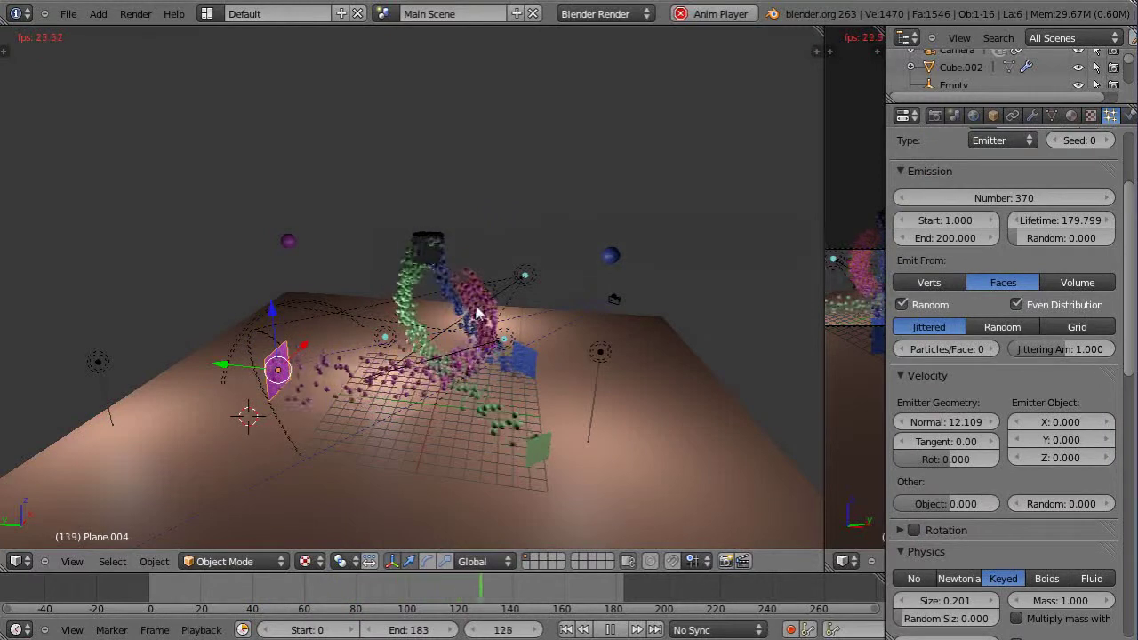
pyautogui.moveTo(429, 394); pyautogui.dragTo(429, 365, button='middle')
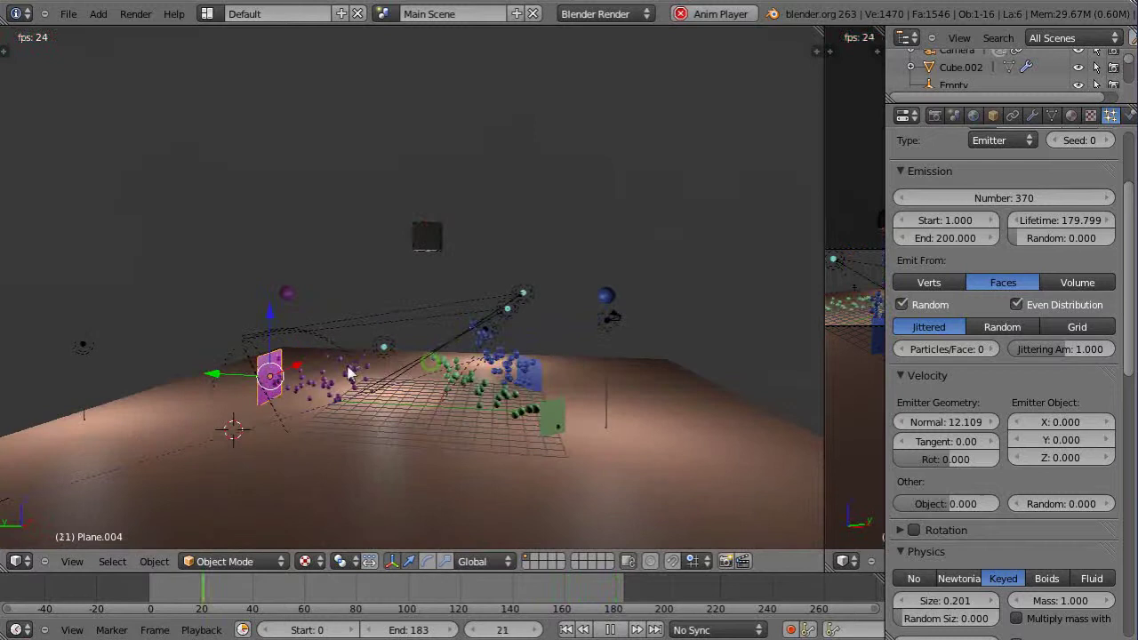
pyautogui.rightClick(274, 387)
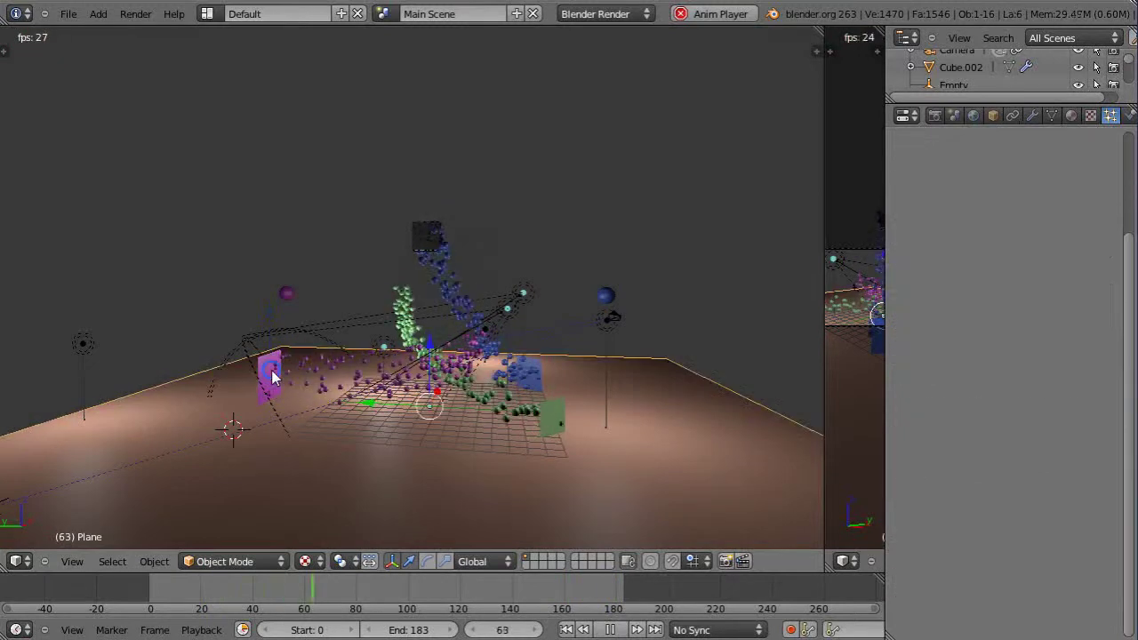
pyautogui.rightClick(273, 377)
pyautogui.press('g')
pyautogui.press('y')
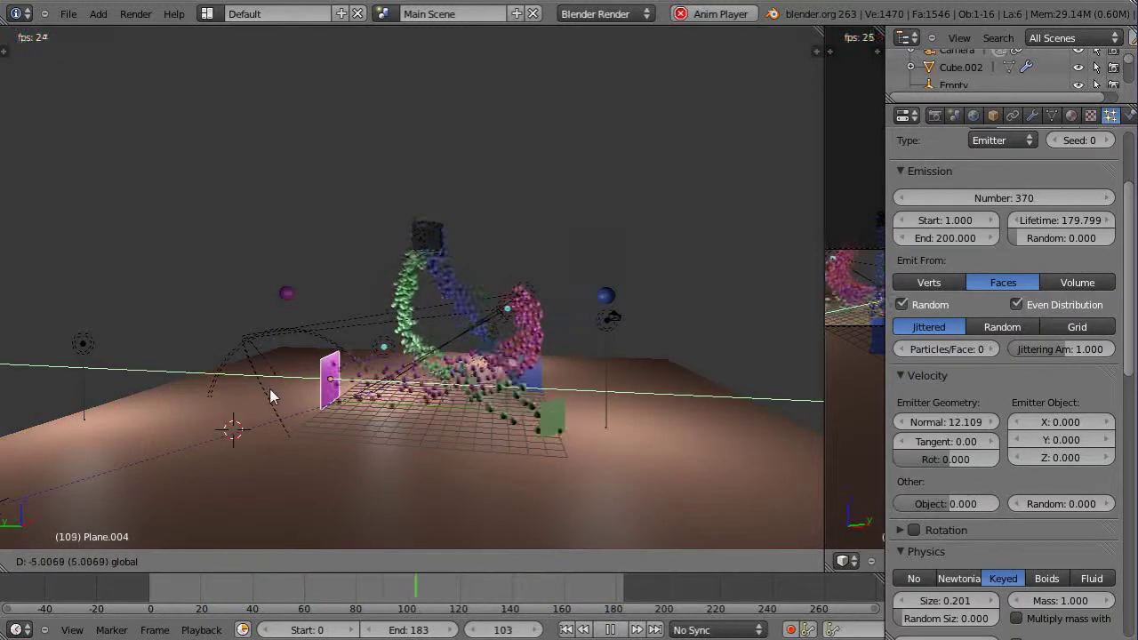
pyautogui.click(271, 397)
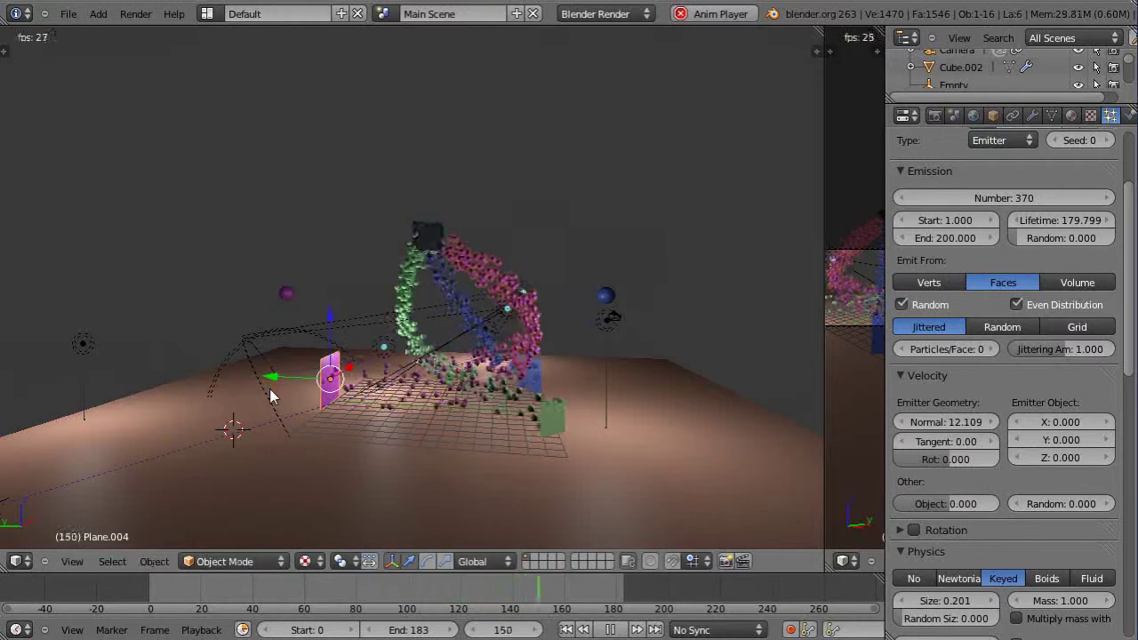
# Set the purple plane's particle lifetime to 282.999 and its particle number to 761
pyautogui.moveTo(198, 439); pyautogui.dragTo(485, 491, button='middle')
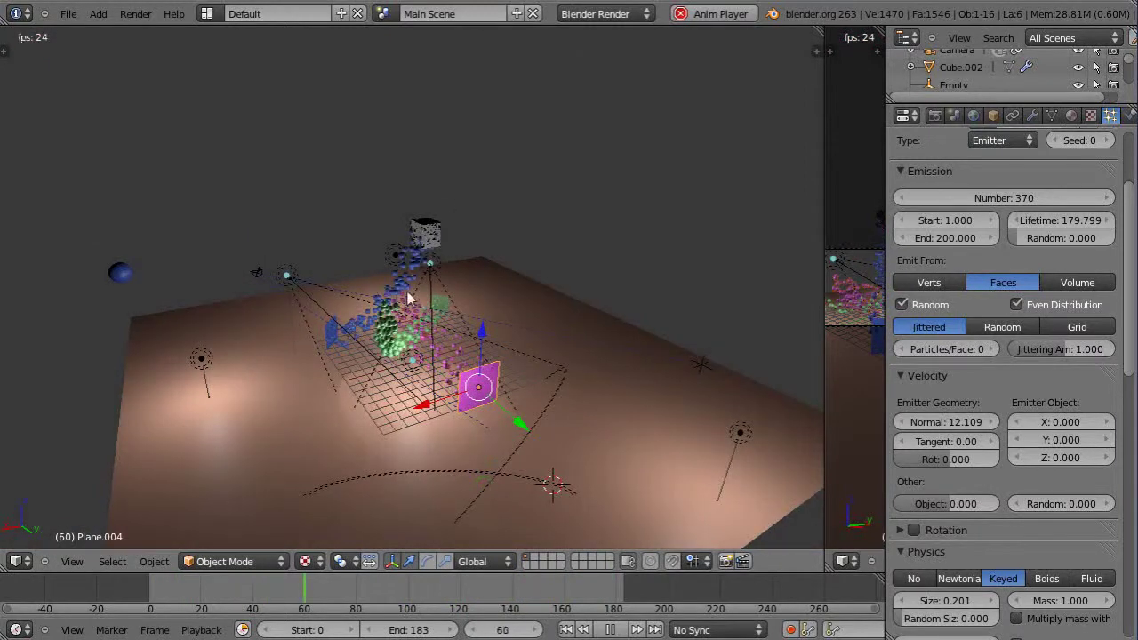
pyautogui.moveTo(423, 425); pyautogui.dragTo(201, 380, button='middle')
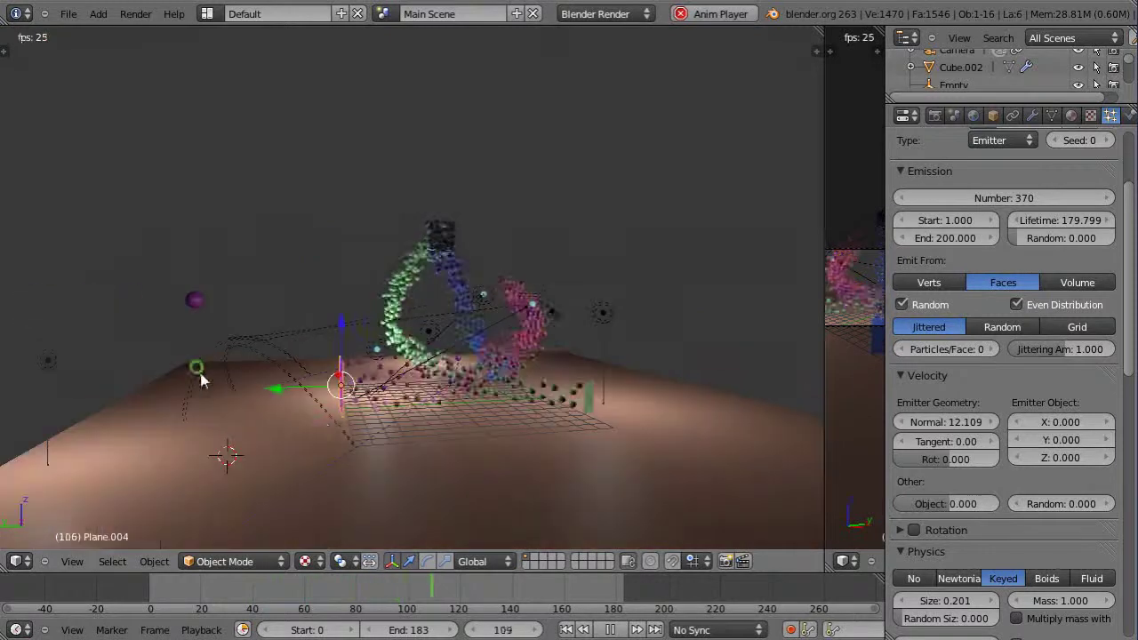
pyautogui.moveTo(317, 409); pyautogui.dragTo(272, 392, button='middle')
pyautogui.scroll(3, 284, 400)
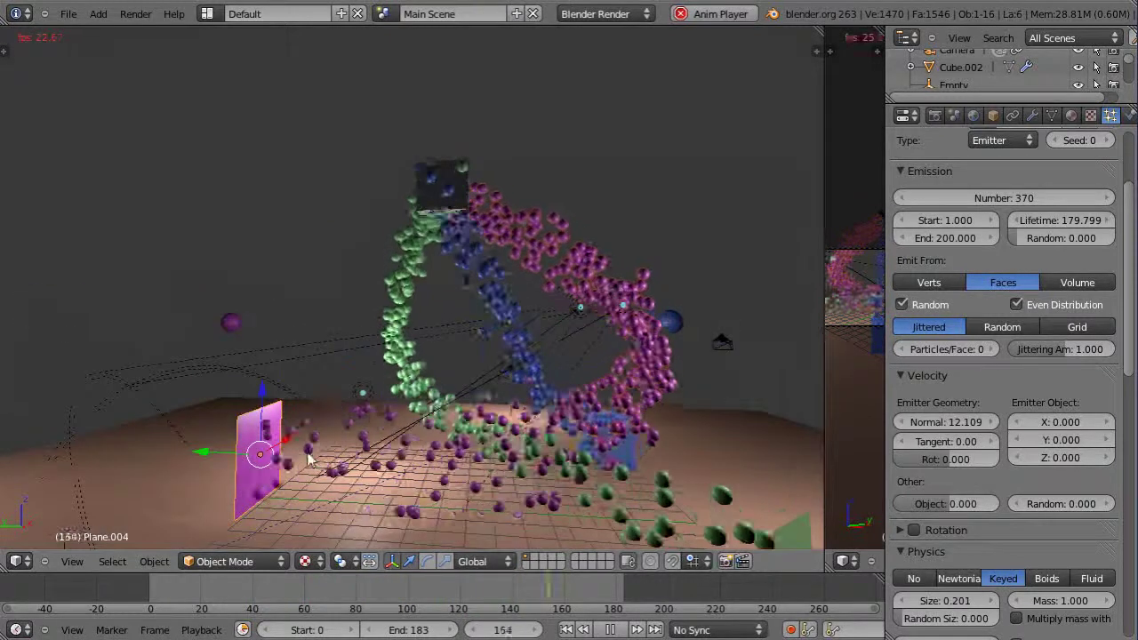
pyautogui.scroll(-1, 327, 464)
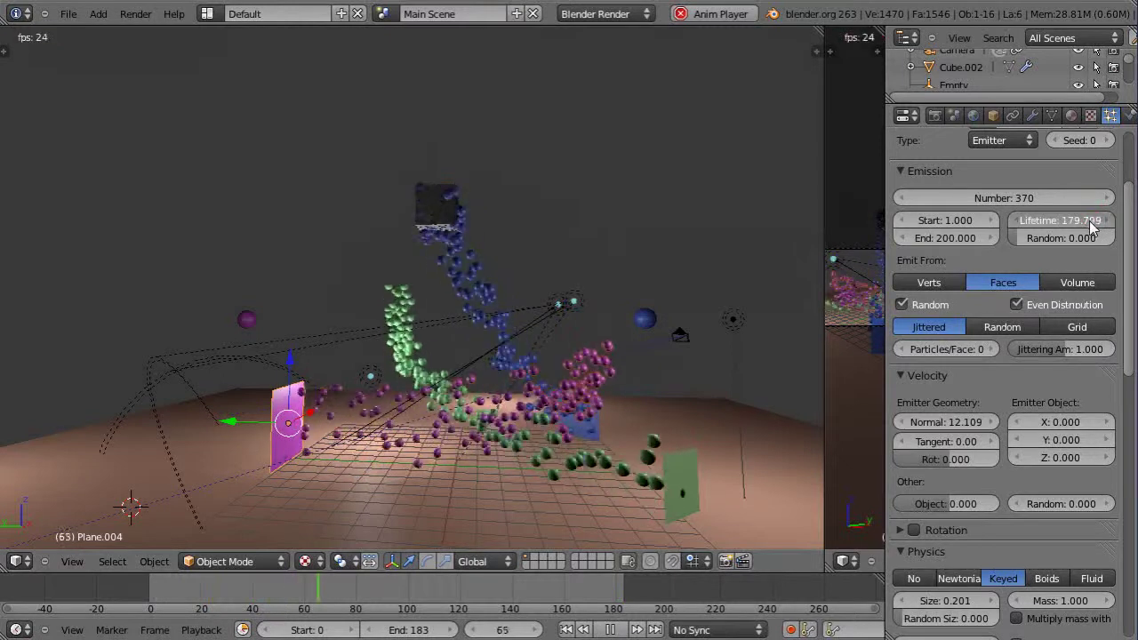
pyautogui.moveTo(1089, 228); pyautogui.dragTo(1072, 219)
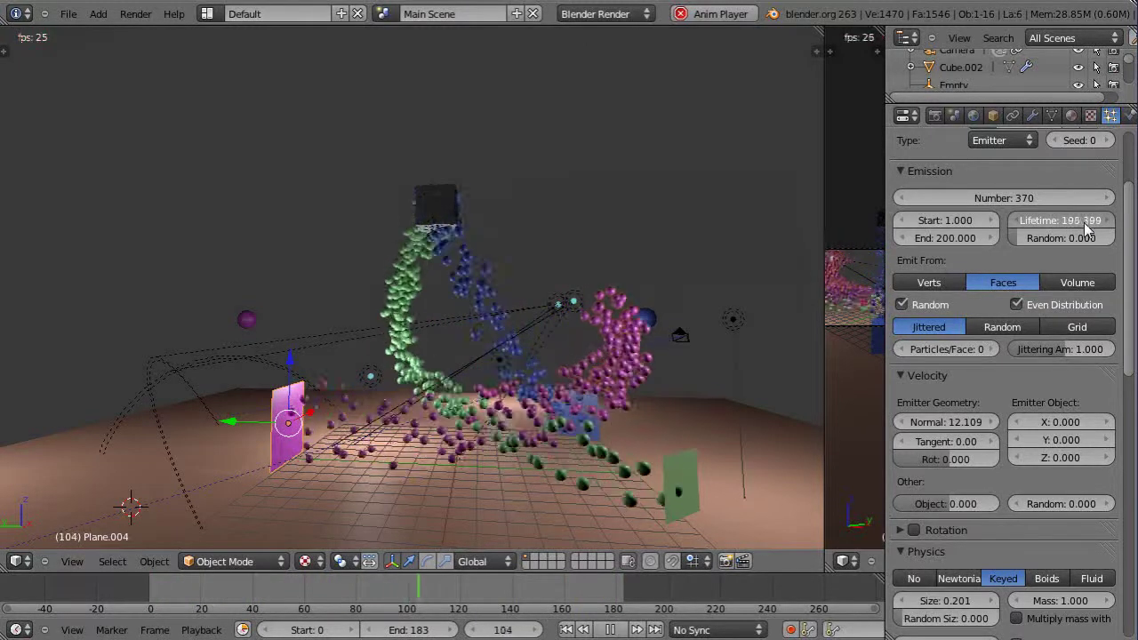
pyautogui.moveTo(1093, 231); pyautogui.dragTo(1099, 230)
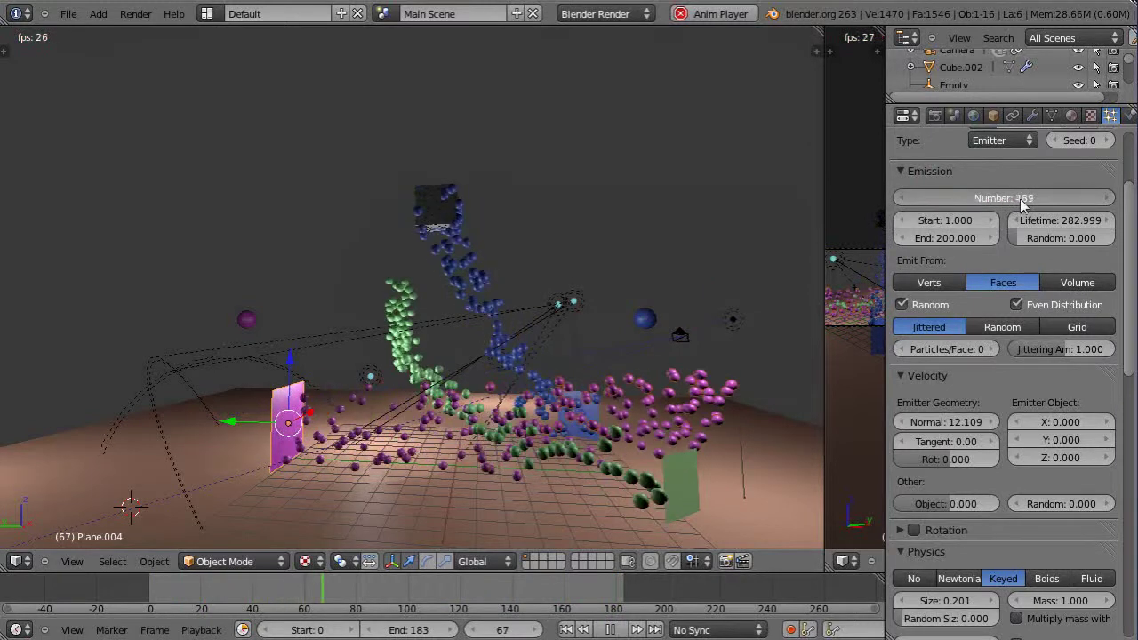
pyautogui.moveTo(1046, 199); pyautogui.dragTo(1080, 199)
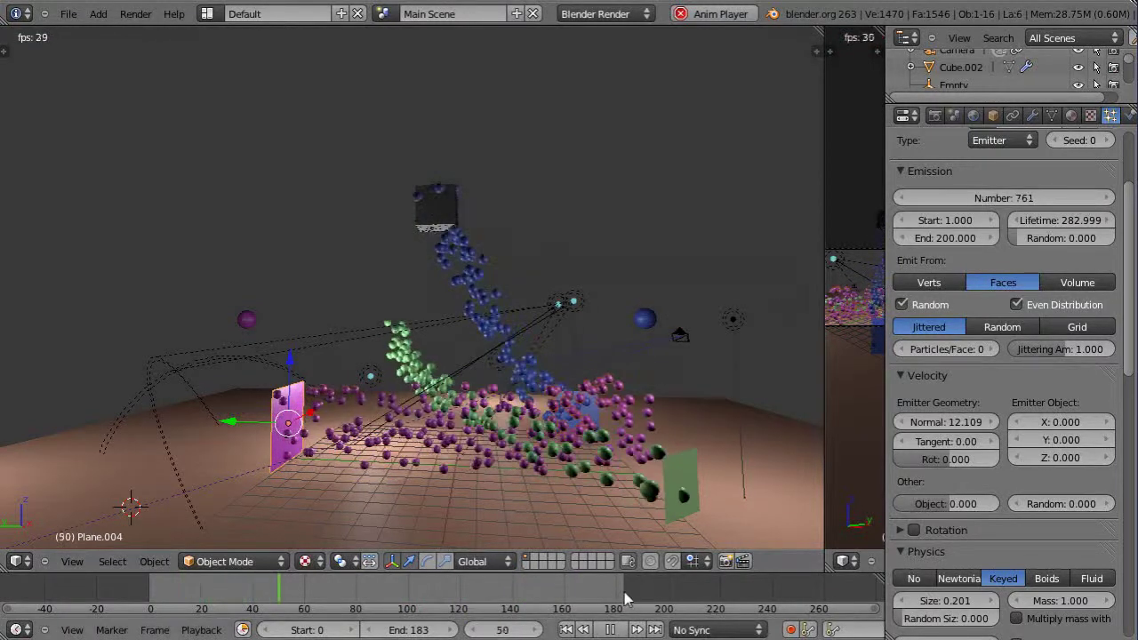
# Extend the animation's end frame to 270
pyautogui.moveTo(395, 629); pyautogui.dragTo(446, 630)
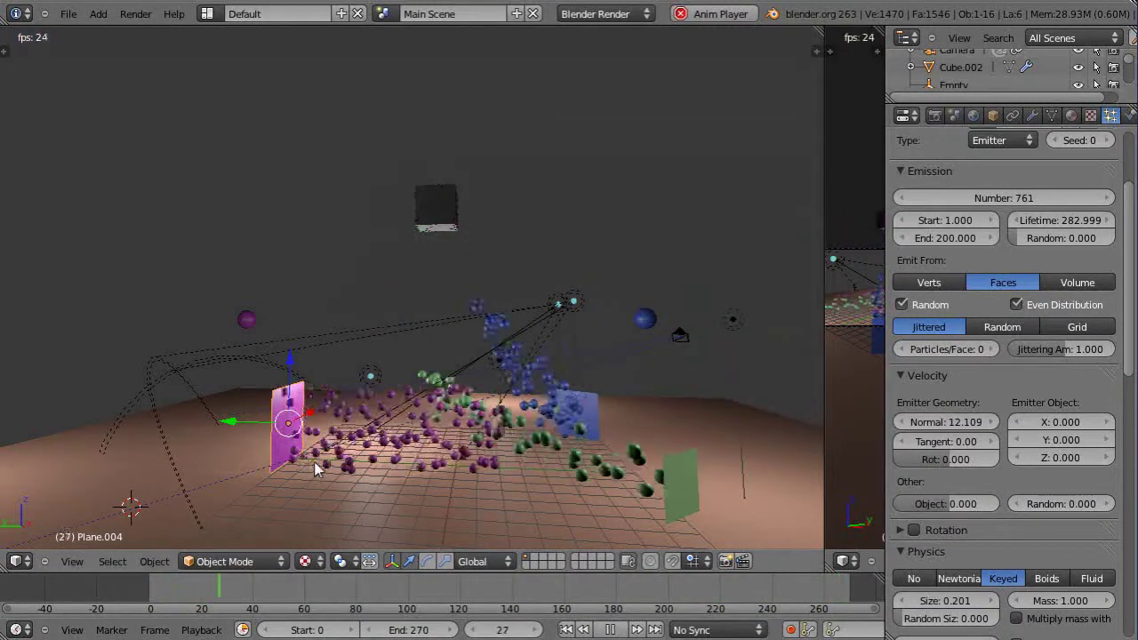
pyautogui.moveTo(447, 421); pyautogui.dragTo(349, 443, button='middle')
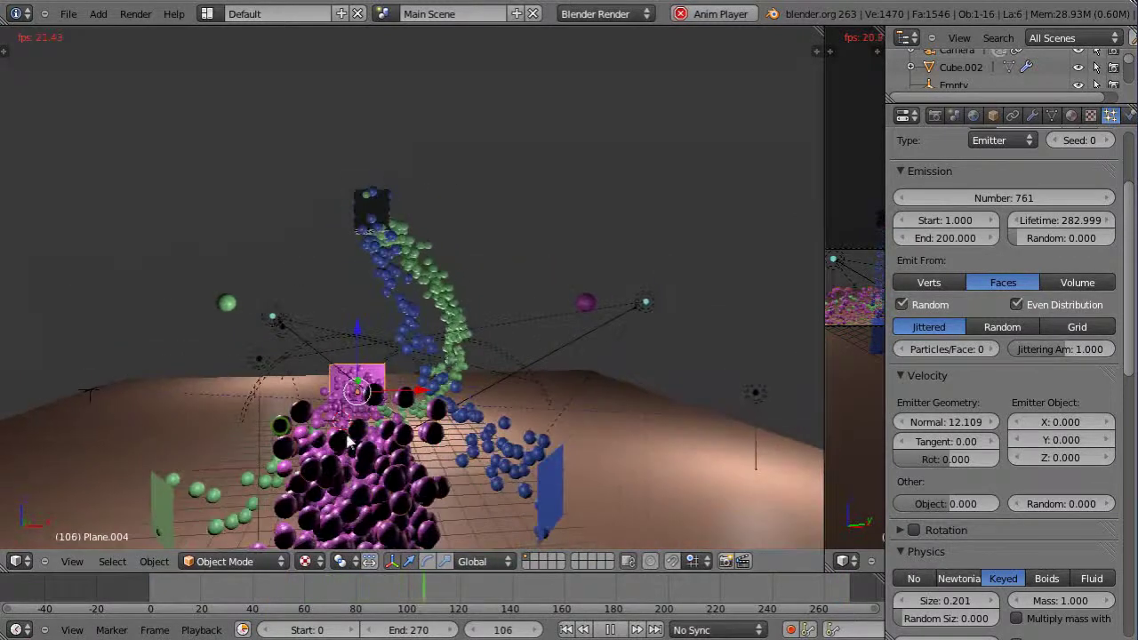
pyautogui.moveTo(475, 400); pyautogui.dragTo(572, 356, button='middle')
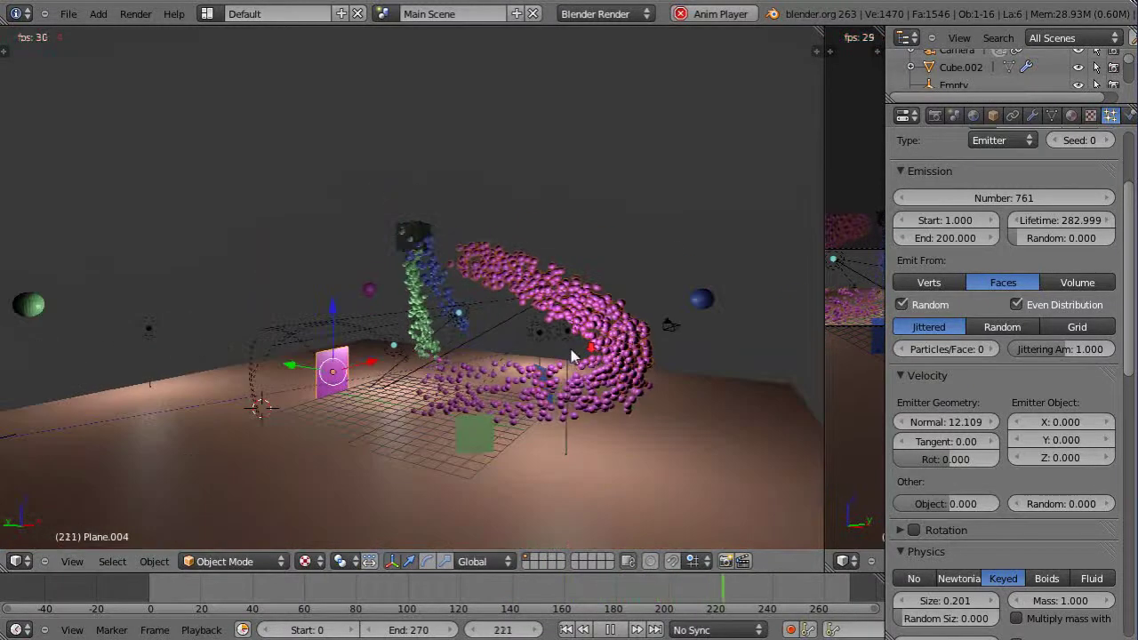
# Move the target cube about 25 units along the global Y axis and bring it back about 19 units towards the emitter planes
pyautogui.rightClick(412, 236)
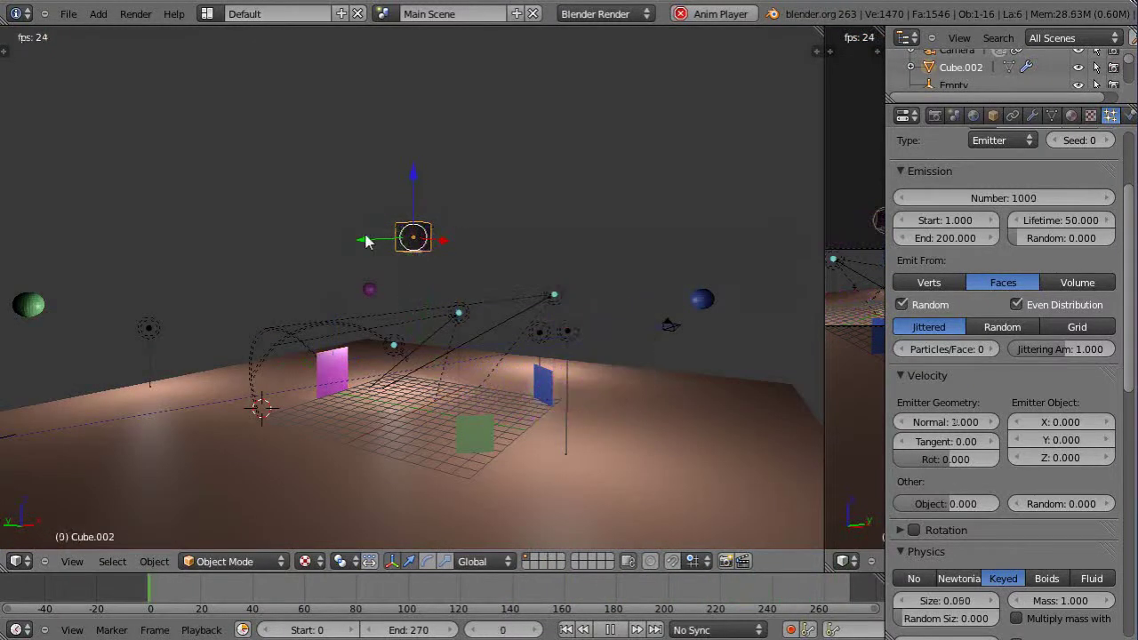
pyautogui.moveTo(364, 240); pyautogui.dragTo(364, 240)
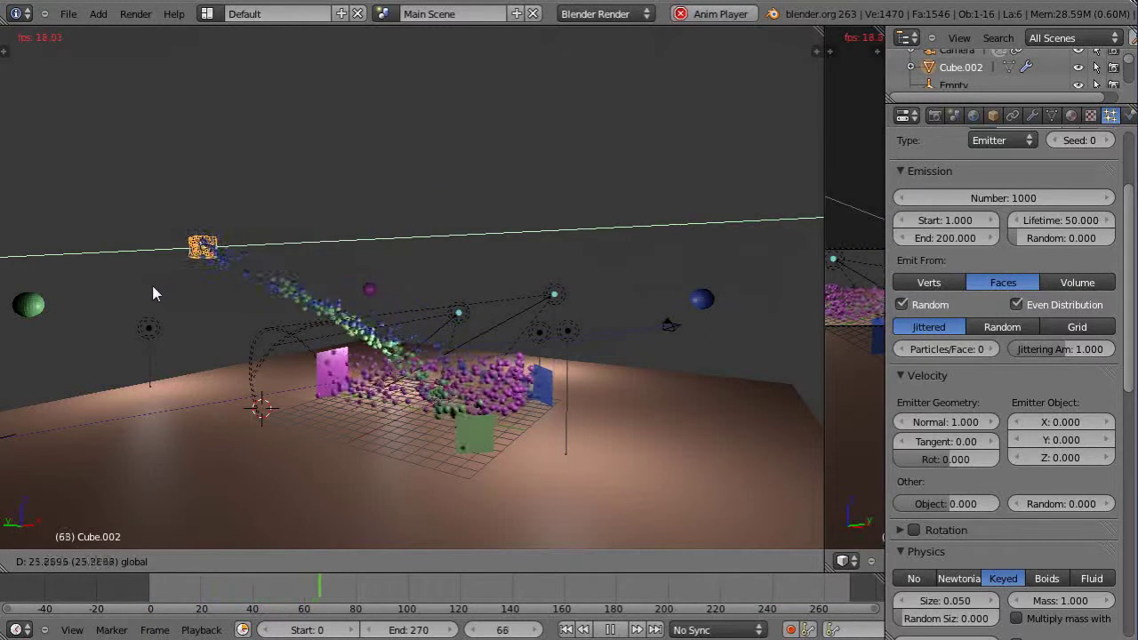
pyautogui.moveTo(152, 293); pyautogui.dragTo(178, 304)
pyautogui.moveTo(255, 356); pyautogui.dragTo(396, 384, button='middle')
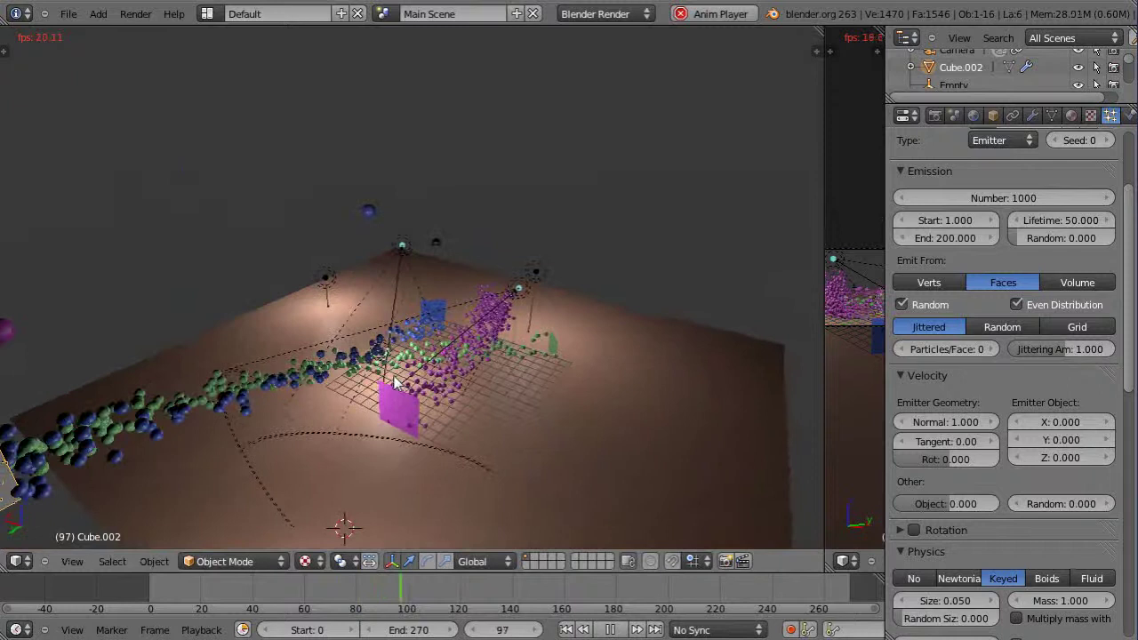
pyautogui.moveTo(395, 382); pyautogui.dragTo(153, 339, button='middle')
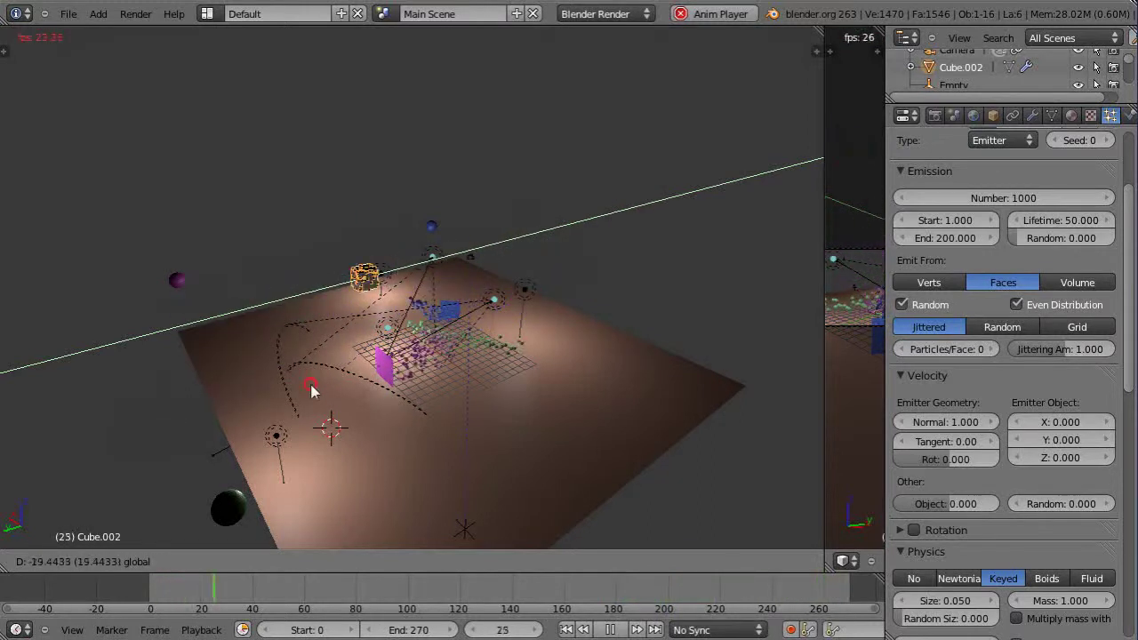
# Slide the target cube along the global X axis to the blue plane's side of the grid
pyautogui.moveTo(324, 407); pyautogui.dragTo(436, 429, button='middle')
pyautogui.scroll(3, 447, 421)
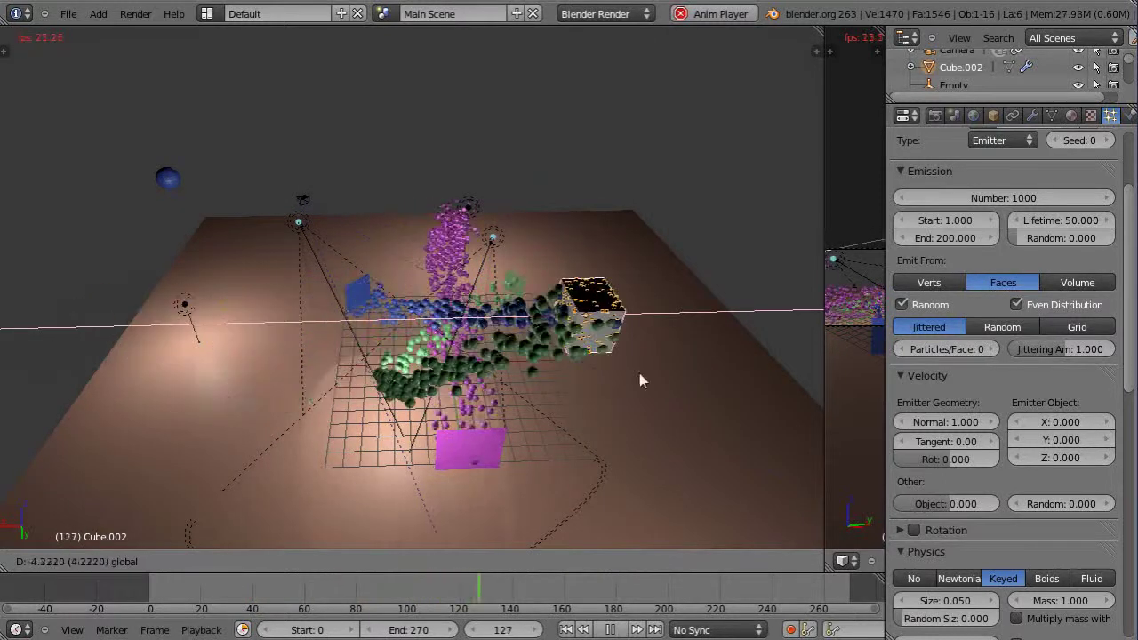
pyautogui.click(167, 403)
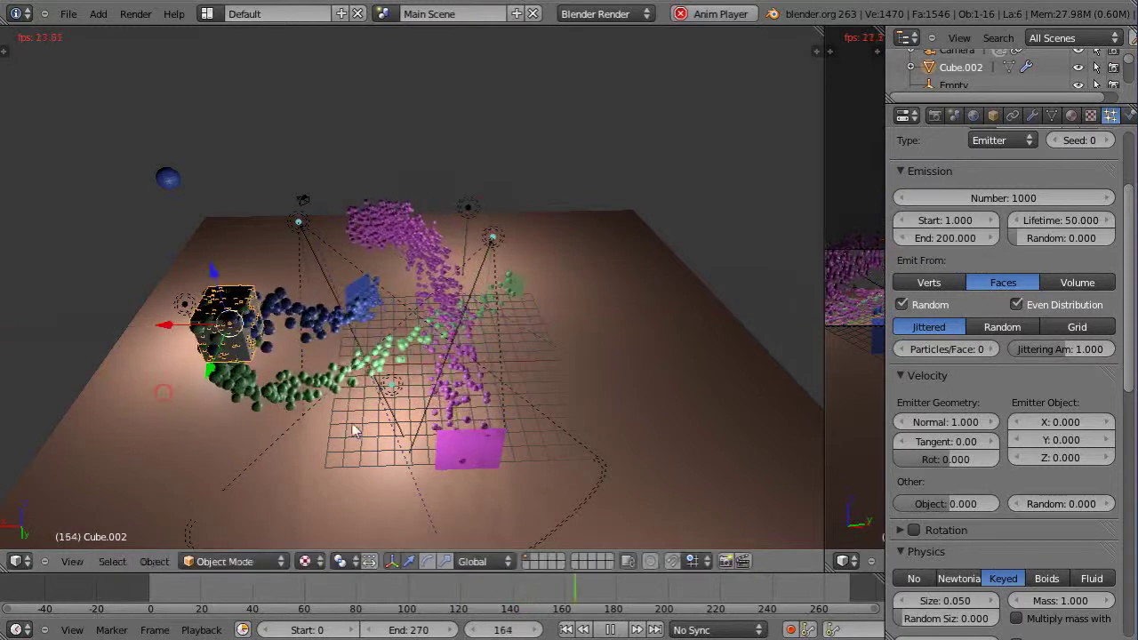
# Move the target cube in the negative global Y direction, away from the purple plane, so the particle streams follow it
pyautogui.moveTo(435, 438); pyautogui.dragTo(227, 422, button='middle')
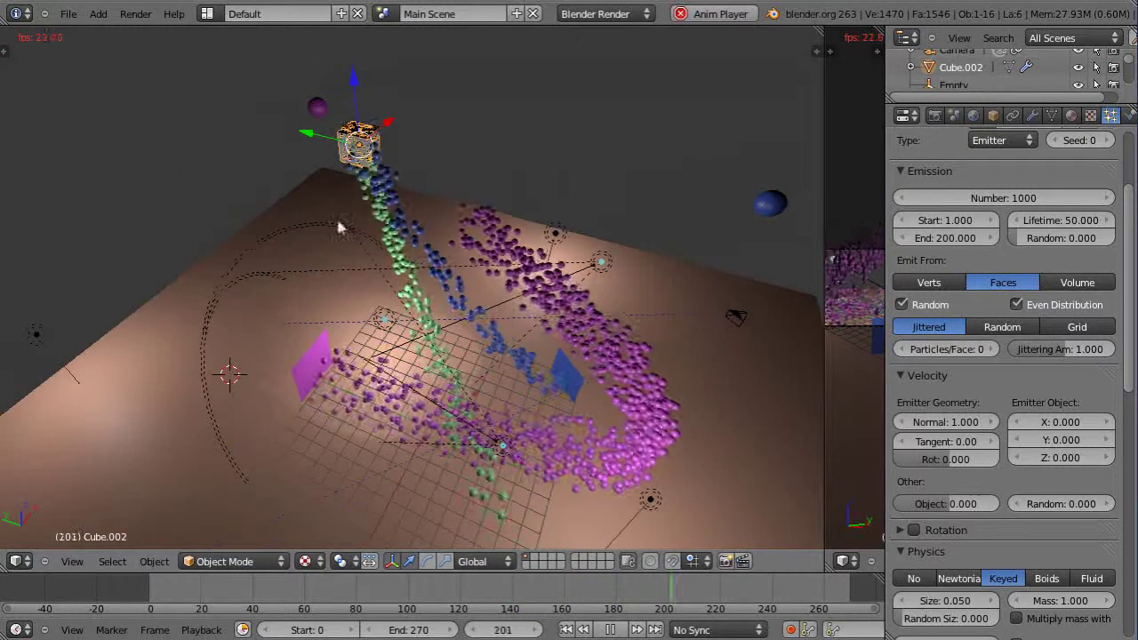
pyautogui.press('g')
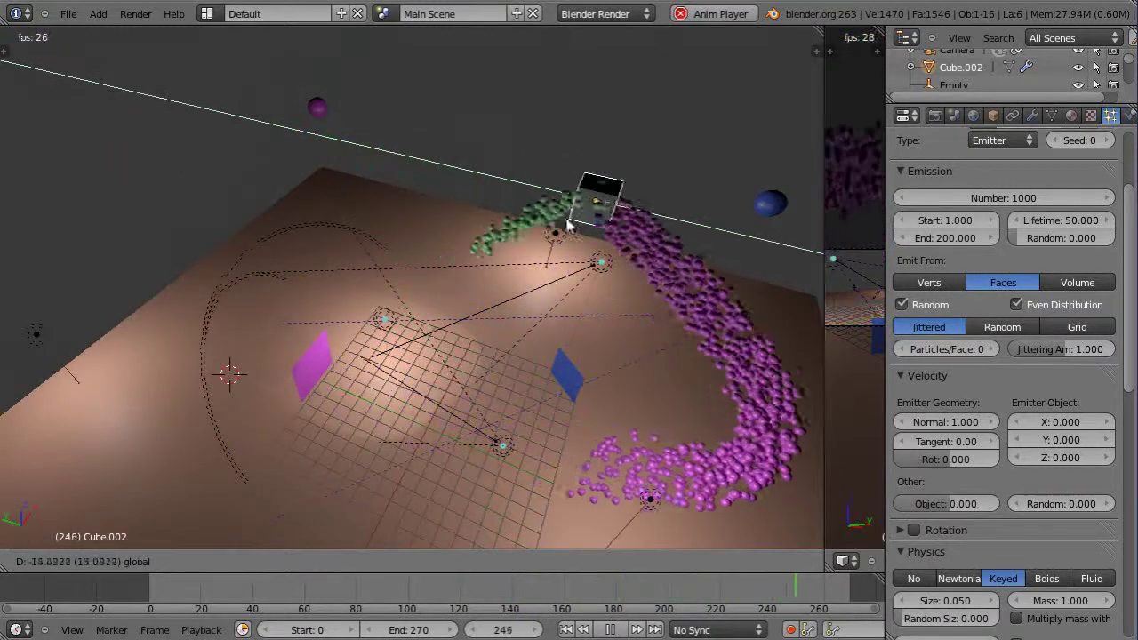
pyautogui.moveTo(713, 415); pyautogui.dragTo(777, 477, button='middle')
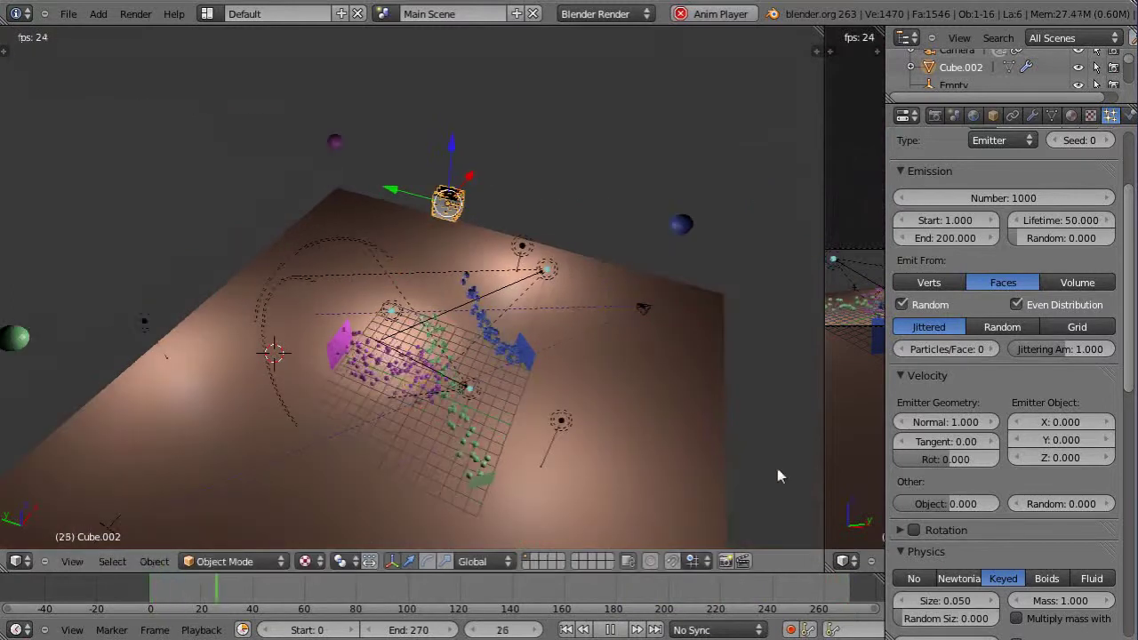
pyautogui.moveTo(500, 333); pyautogui.dragTo(538, 389, button='middle')
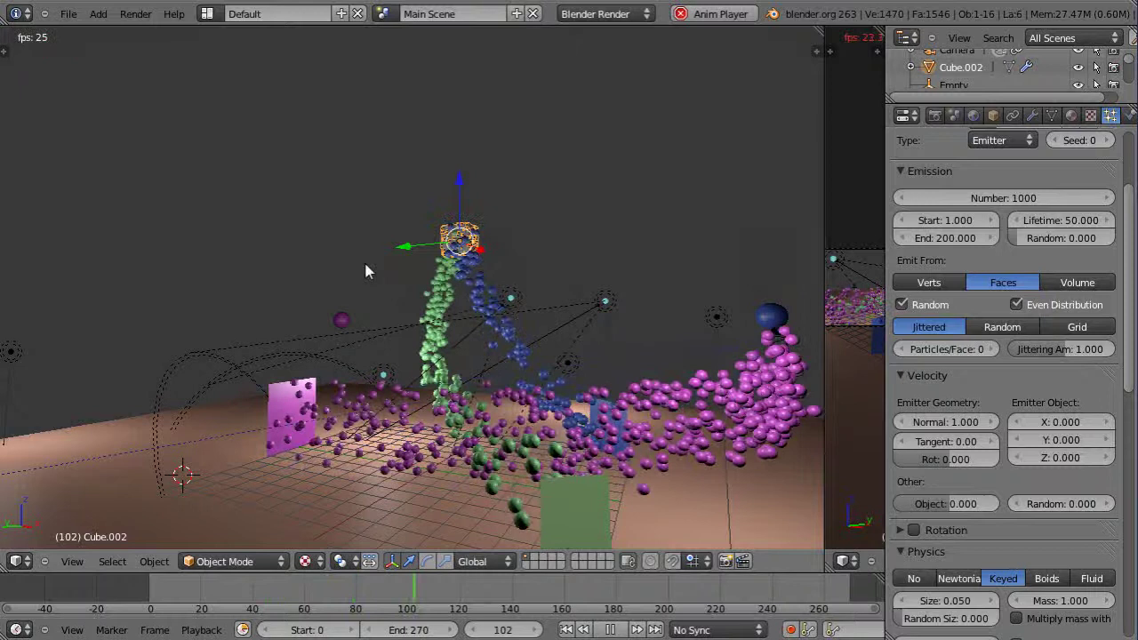
pyautogui.moveTo(354, 382); pyautogui.dragTo(467, 424, button='middle')
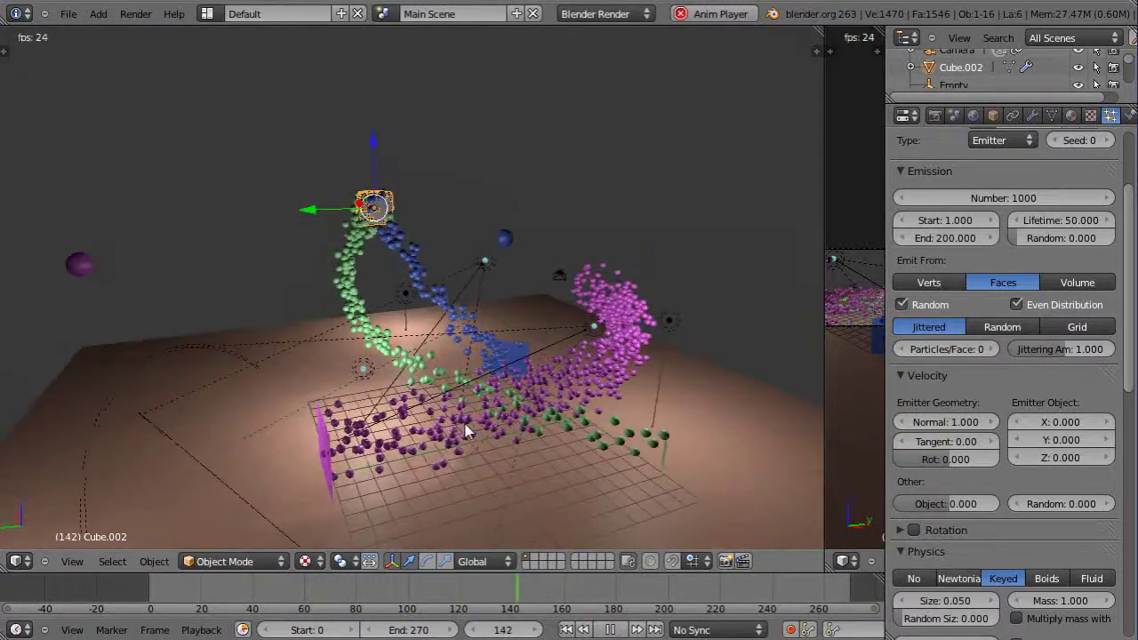